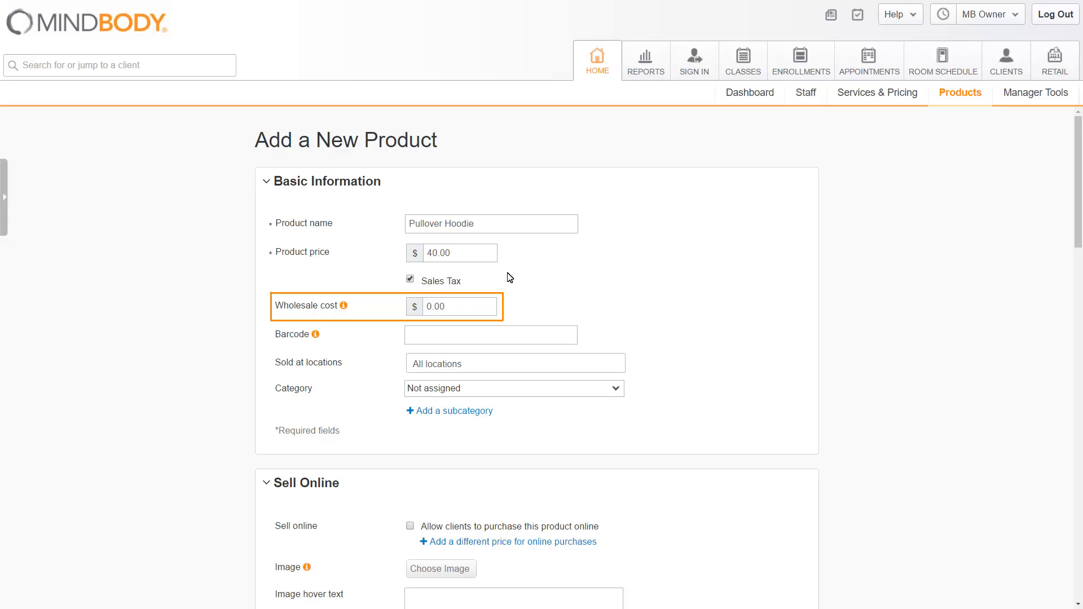
- Set the product's wholesale cost to $15.00
left_click(427, 312)
type("15.00")
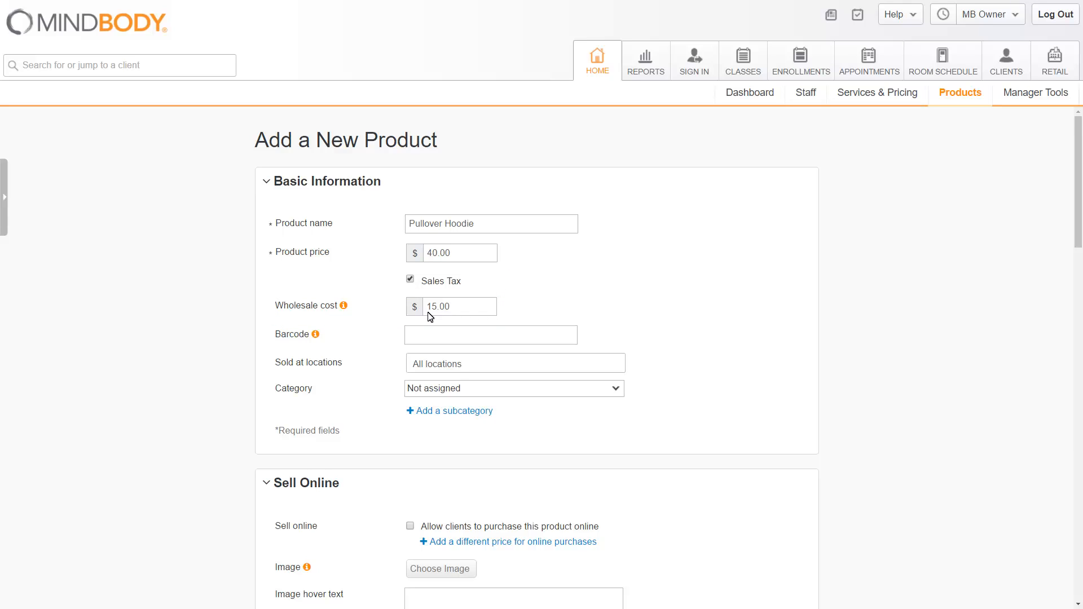
left_click(652, 330)
- Assign the product to the Clothing category and the Hoodie subcategory
left_click(614, 389)
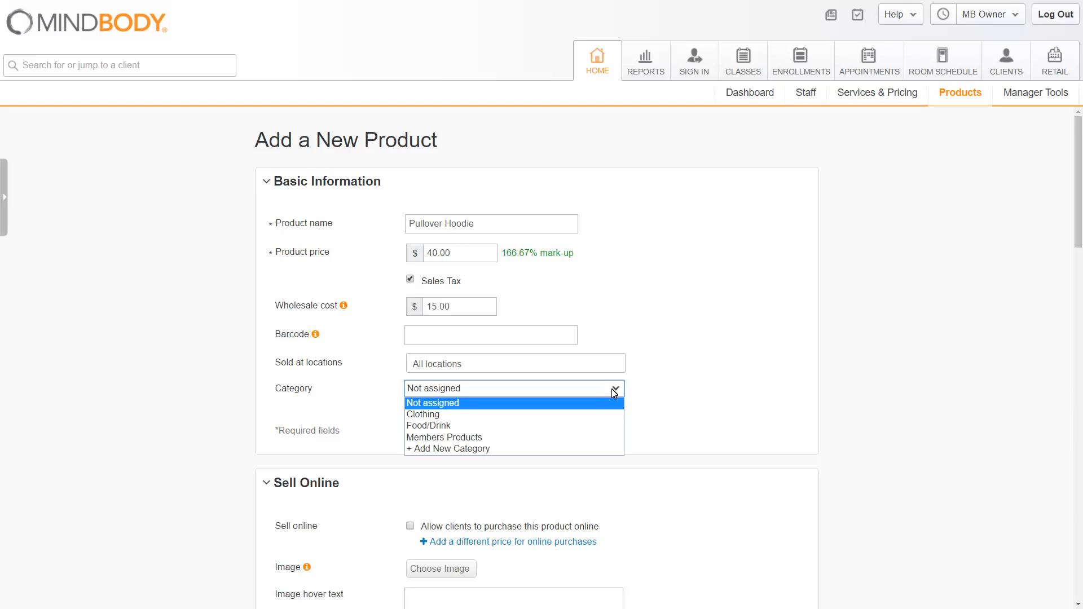
left_click(573, 414)
left_click(478, 414)
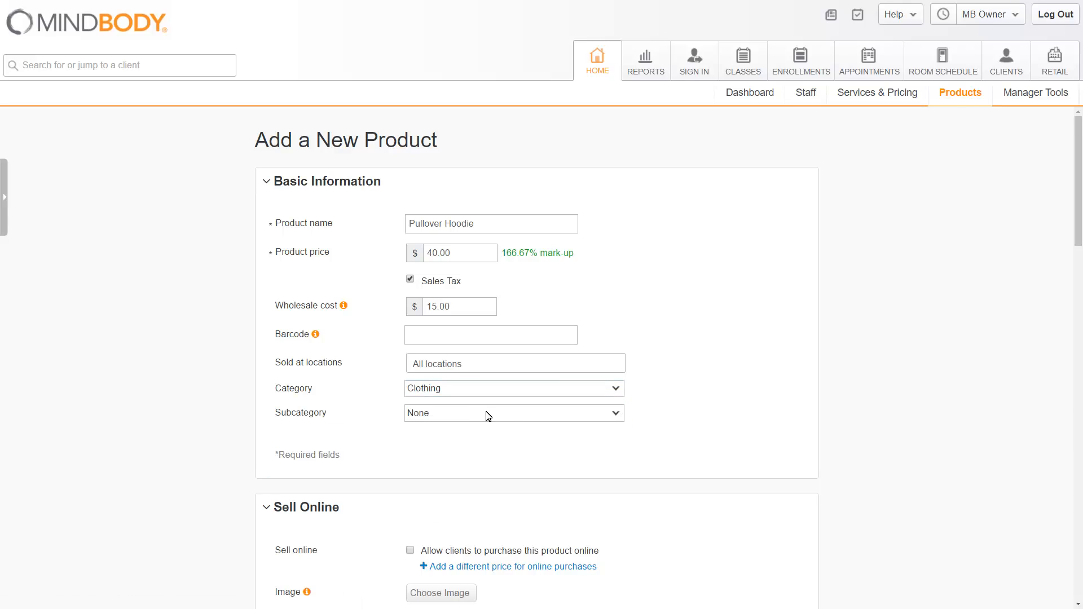
left_click(617, 414)
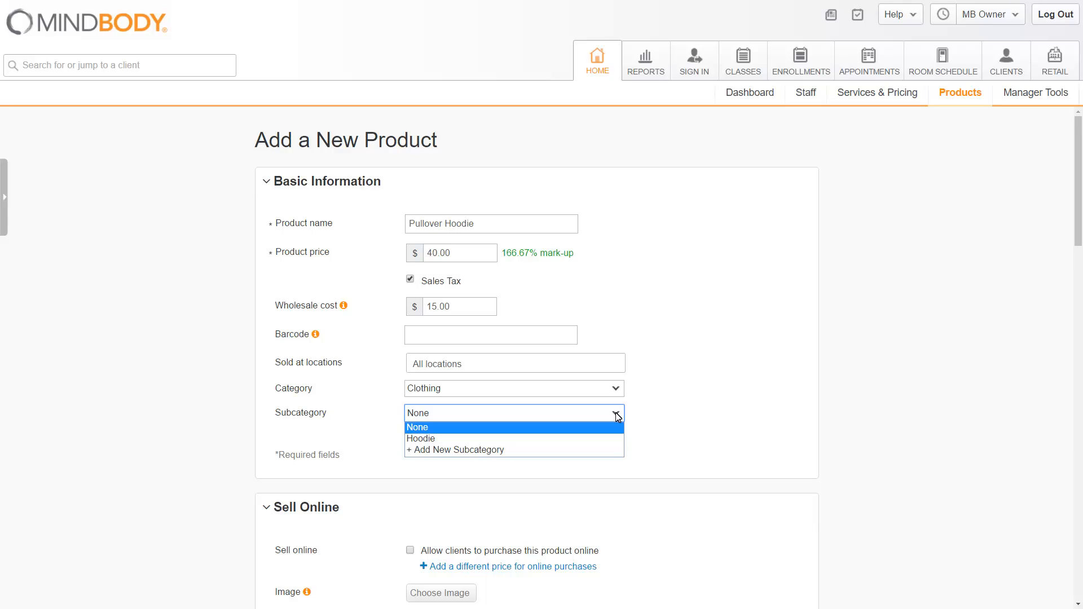
left_click(597, 439)
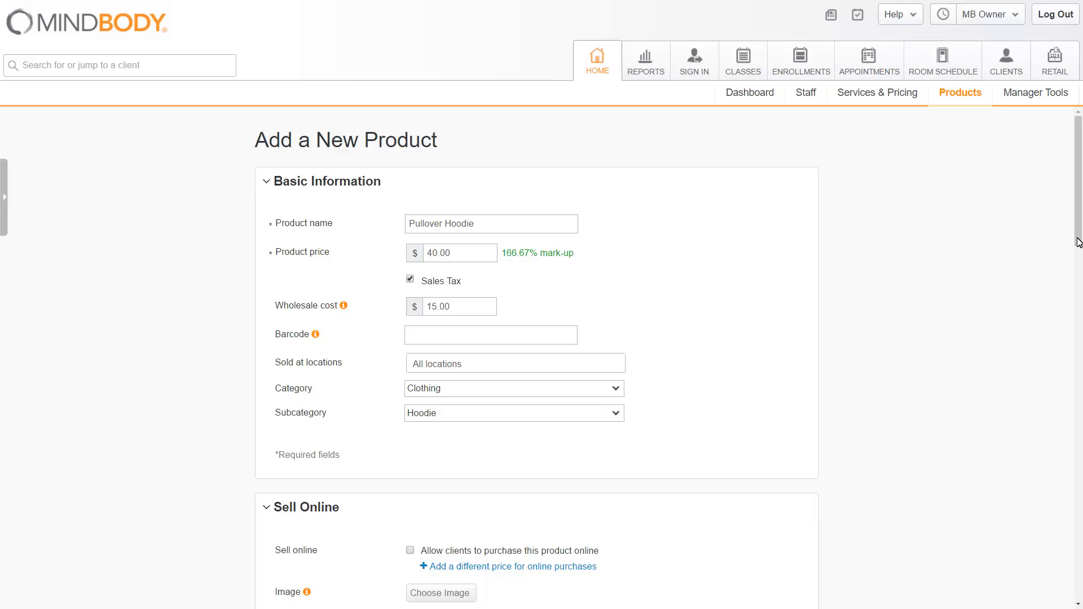
- Allow clients to purchase the product online and add a separate price for online purchases
left_click_drag(1078, 239, 1078, 339)
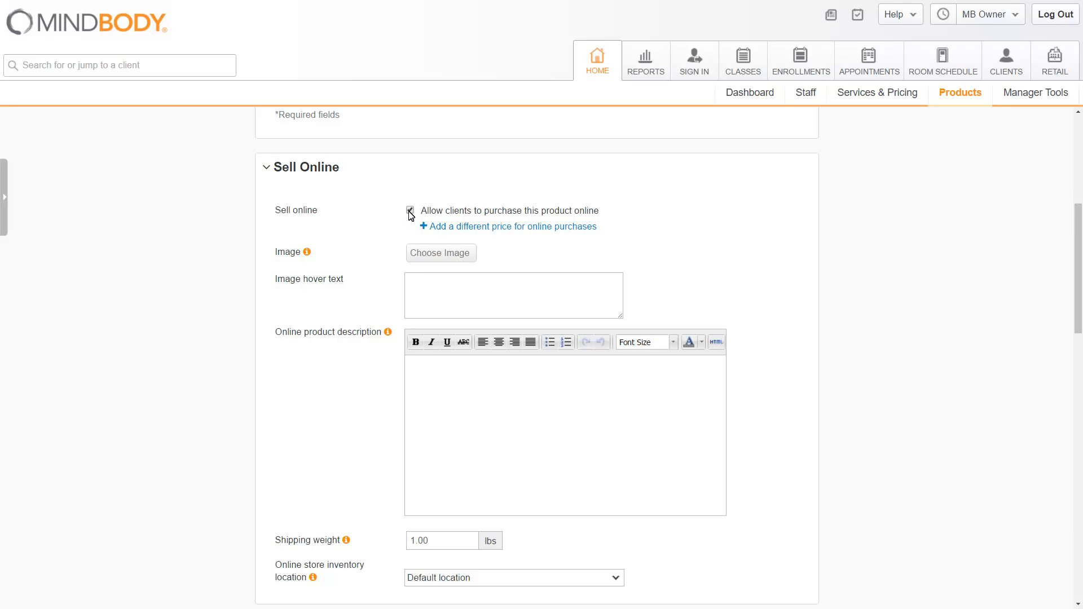
left_click(450, 228)
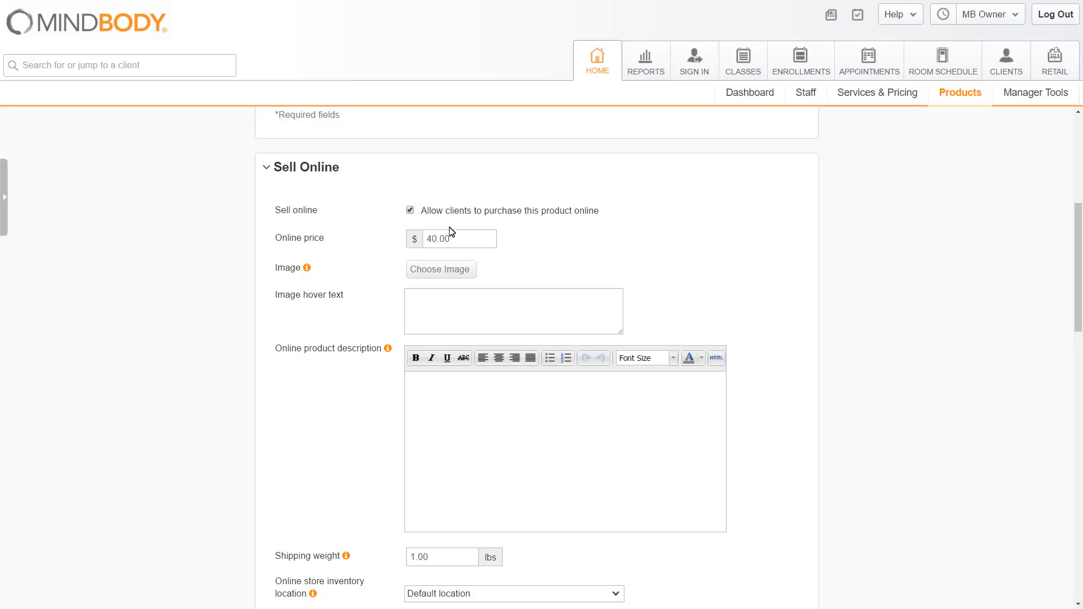
- Upload the hoodie-red picture from the Images folder as the product's online image
left_click(473, 269)
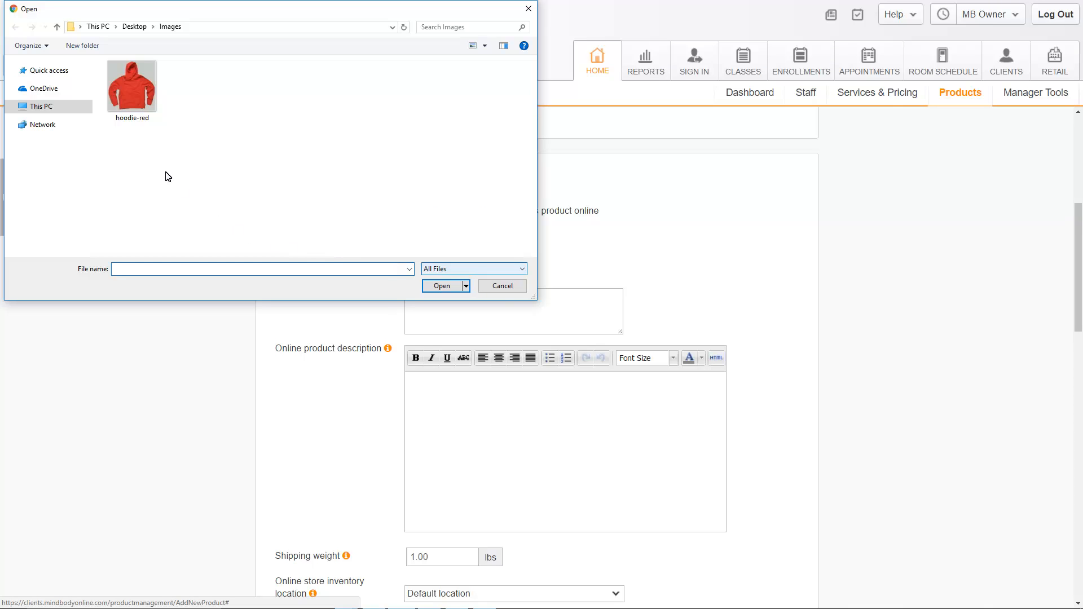
left_click(144, 95)
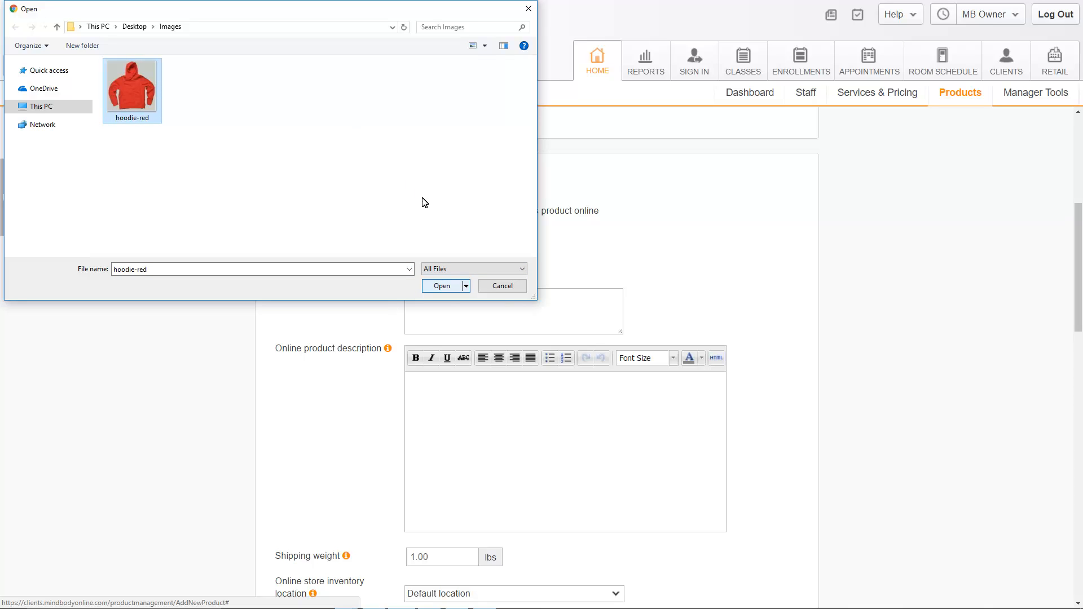
left_click(444, 286)
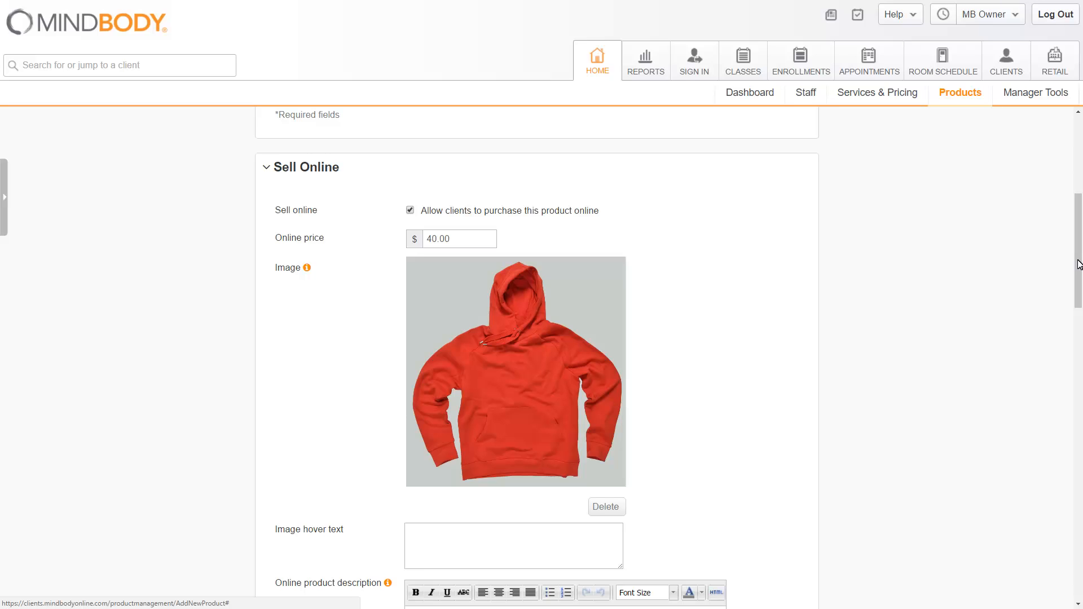
- Enter "Pullover Hoodie / 100% Cotton" as the image hover text
left_click_drag(1078, 265, 1065, 327)
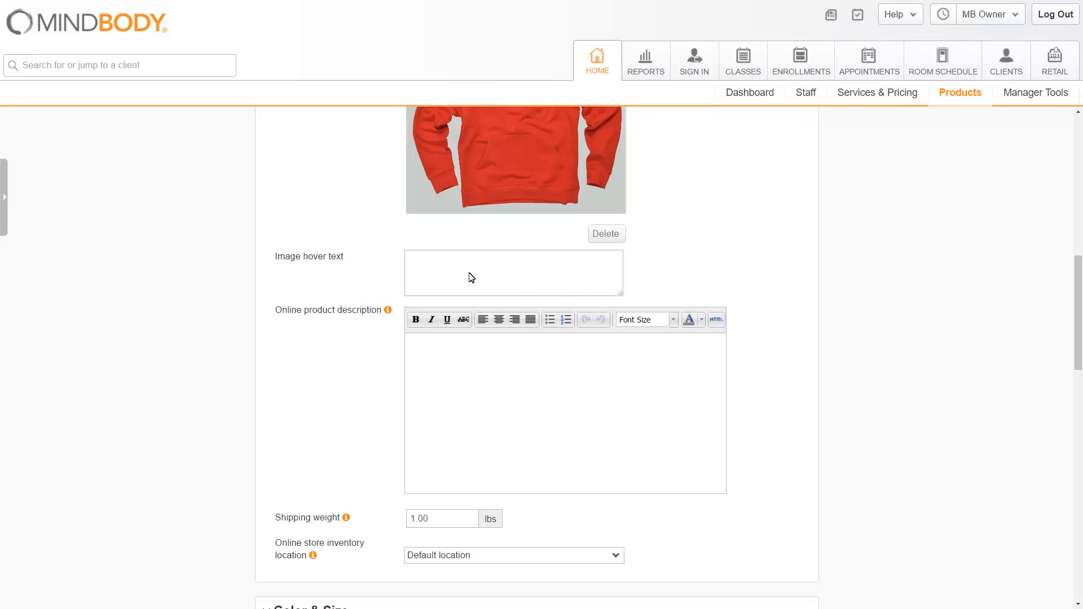
left_click(416, 265)
type("Pullover Hoodie / 100% Cotton")
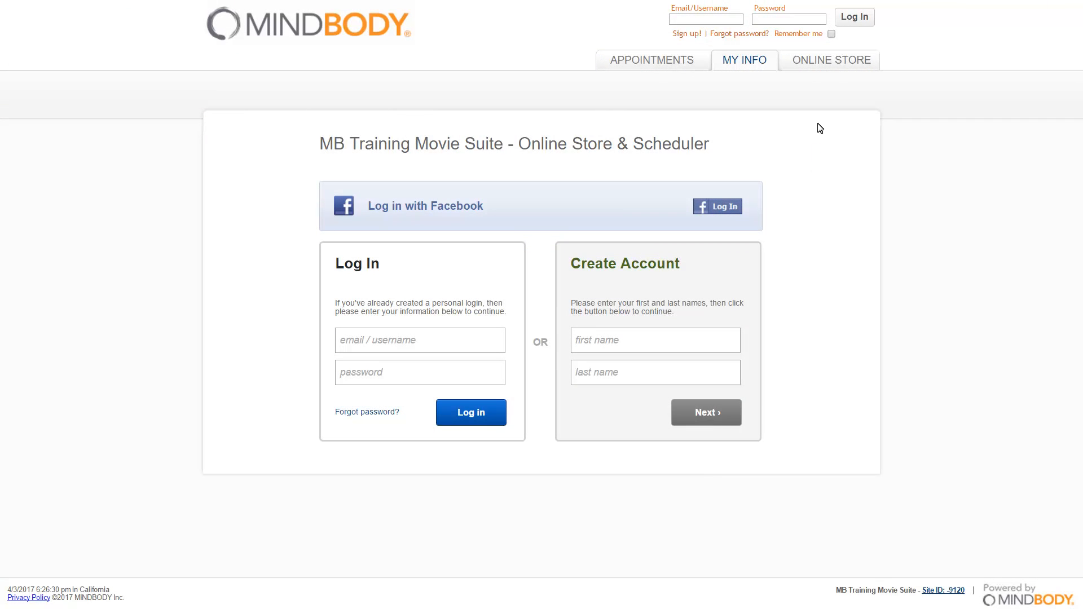
- Switch to the client-facing online store and examine the Pullover Hoodie's image in the product catalog
left_click(823, 60)
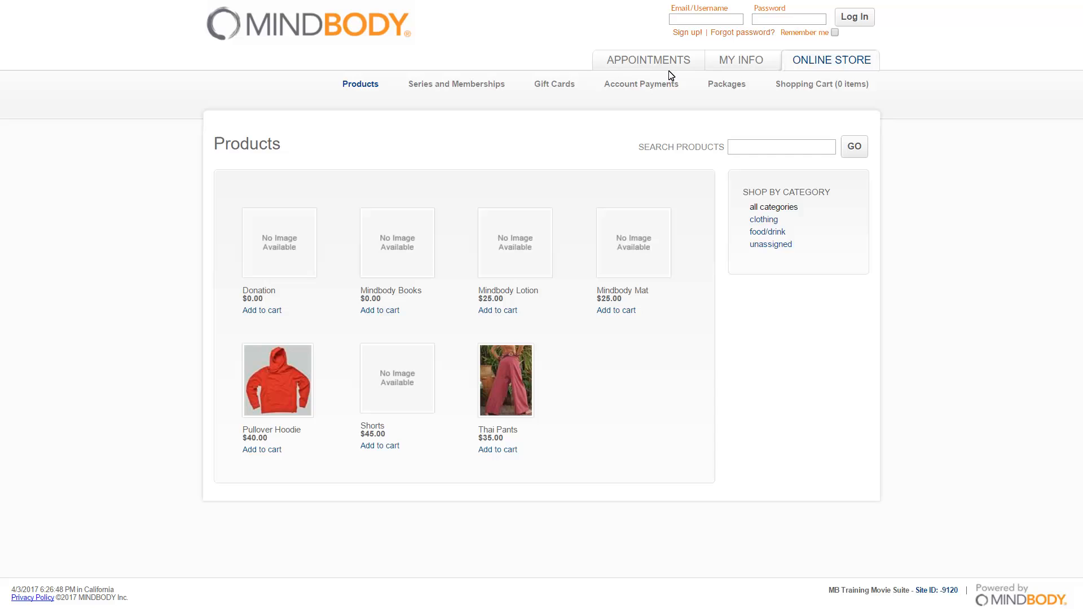
mouse_move(290, 396)
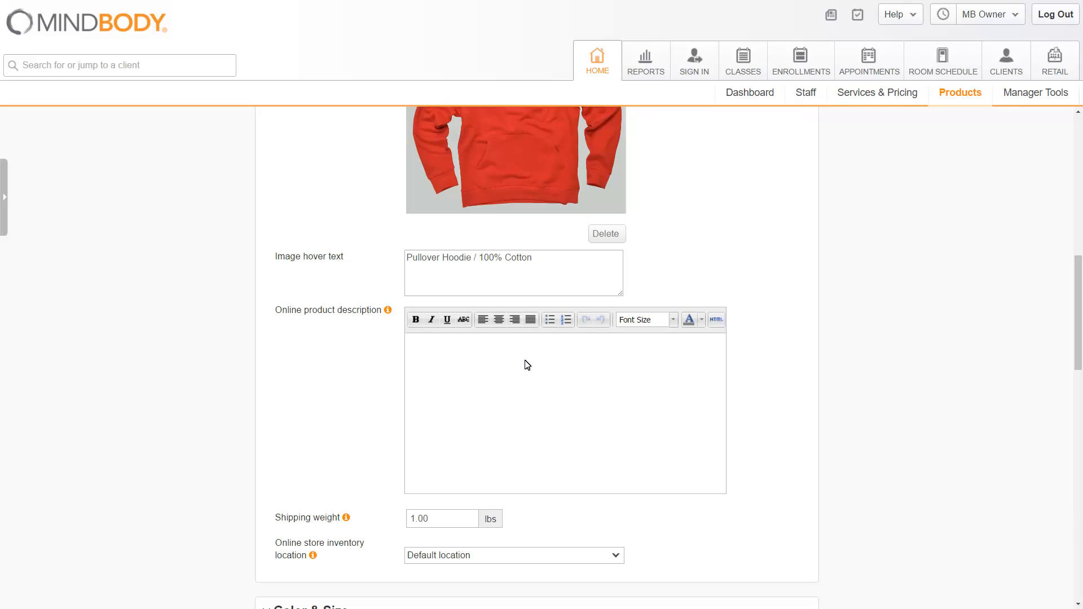
- Enter the online product description "Fitted pullover hoodie with kangaroo pocket and drawstring hood. 100% Cotton."
type("Fitted pullover hoodie with kangaroo pocket and drawstring hood. 100% Cotton.")
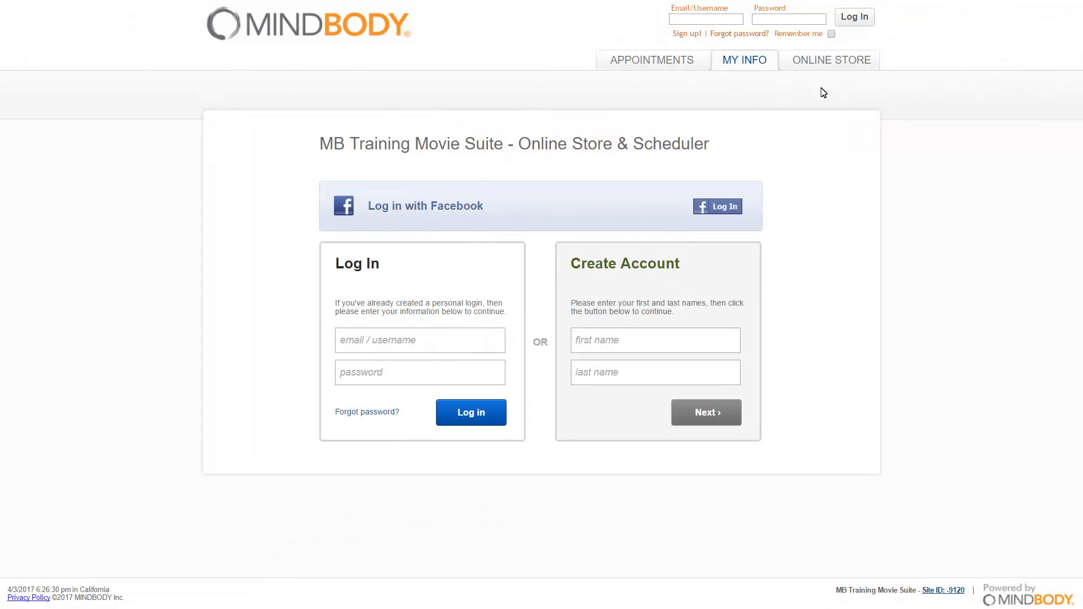
- Open the Pullover Hoodie's page in the client-facing online store and examine its description and size choices
left_click(824, 66)
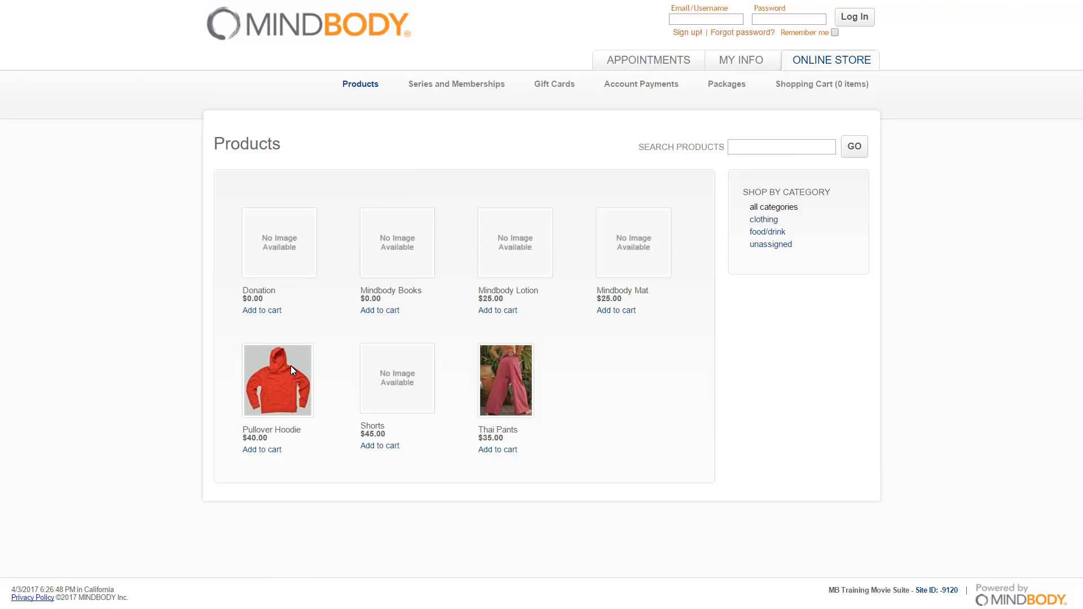
left_click(292, 399)
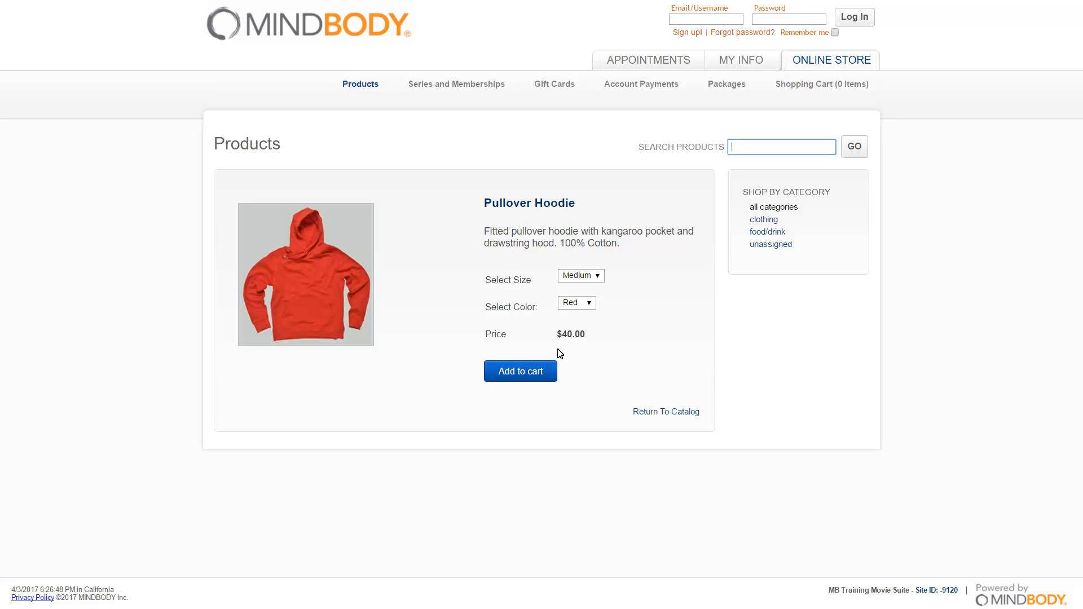
left_click(601, 276)
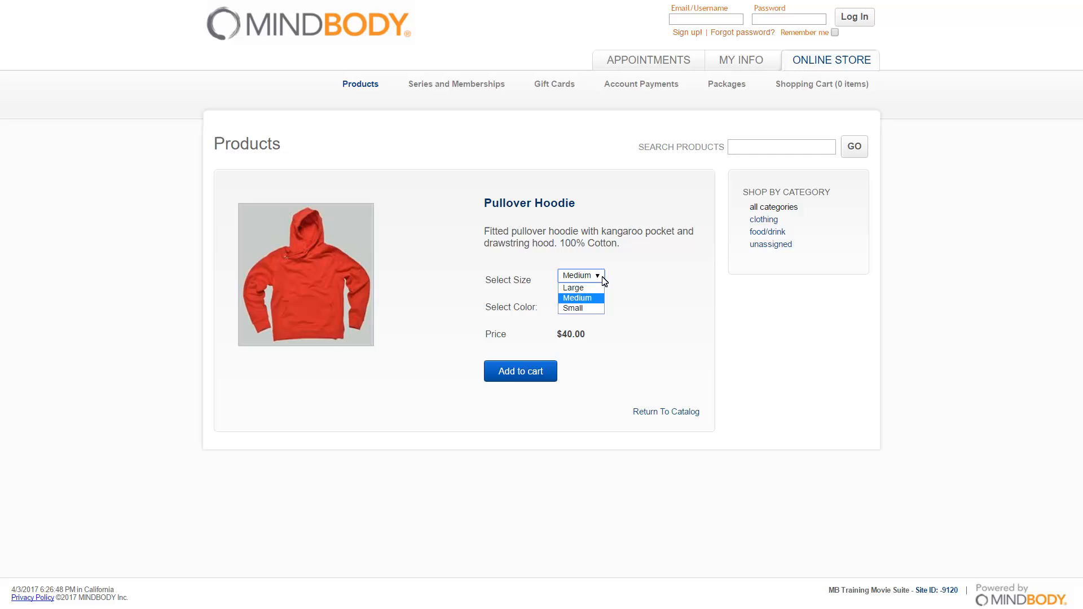
left_click(598, 299)
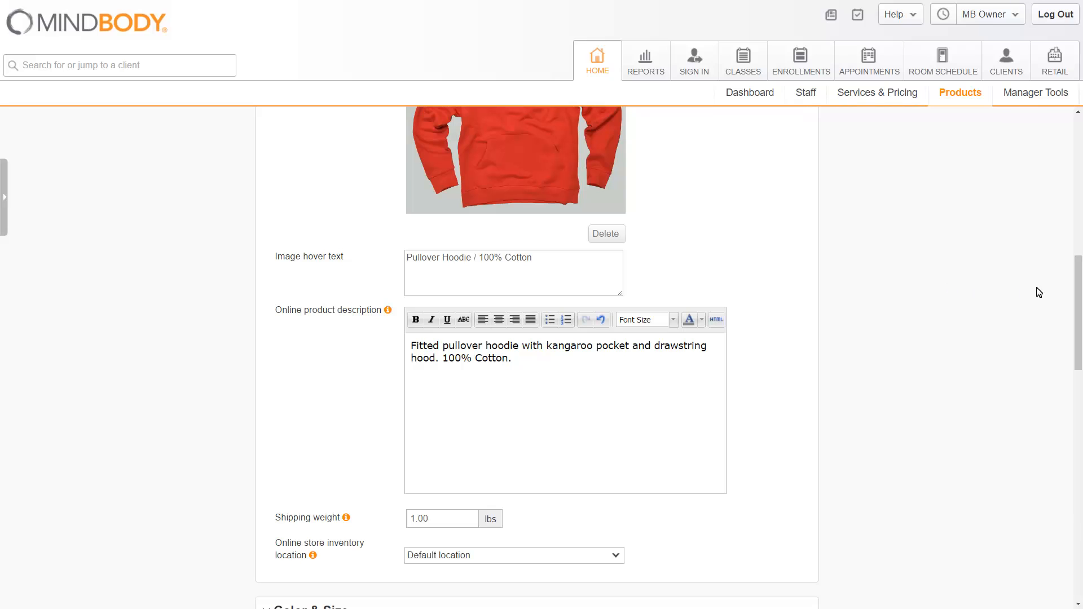
- Review the available choices for the product's online store inventory location
left_click_drag(1077, 299, 1077, 354)
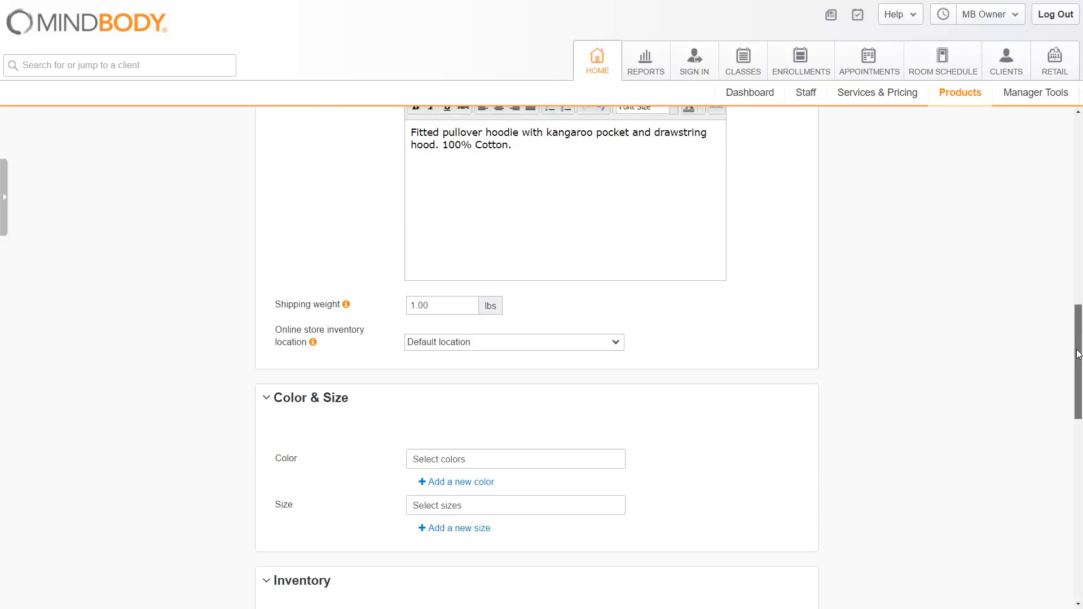
scroll(1078, 354, "down", 1)
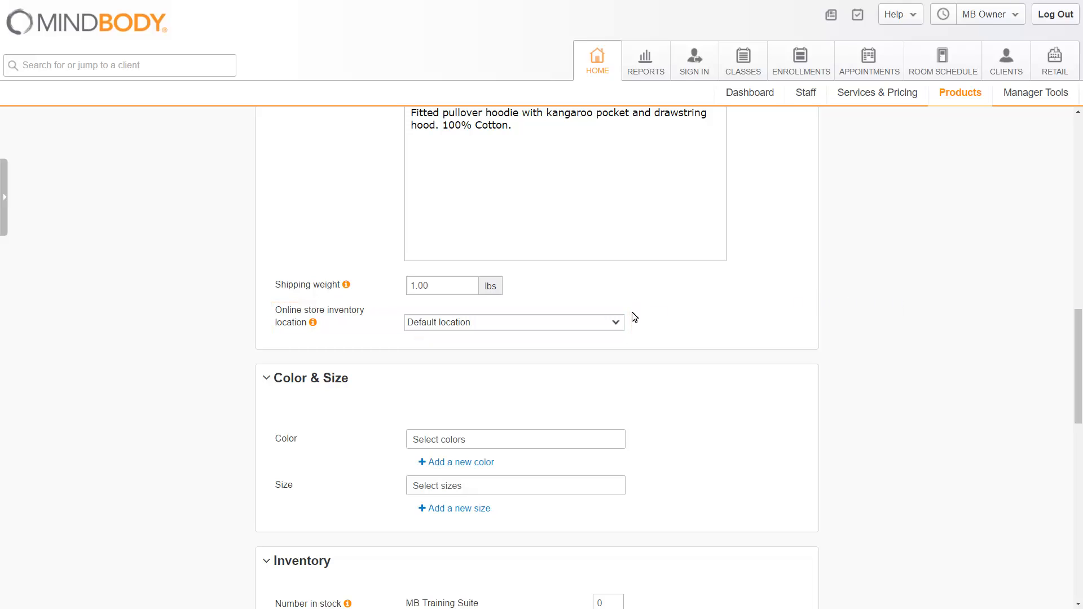
left_click(619, 324)
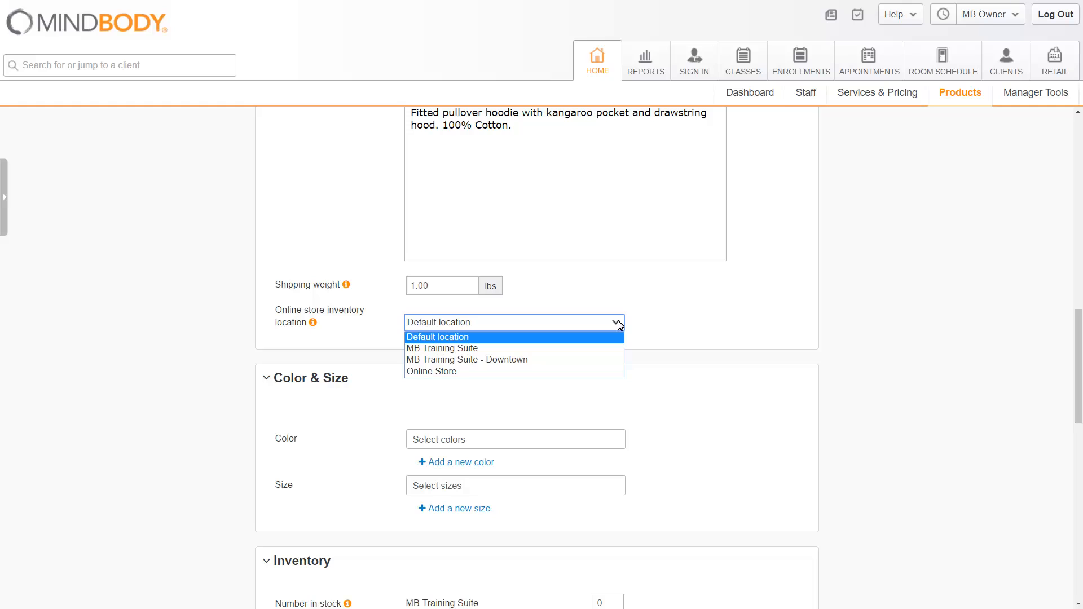
left_click(619, 324)
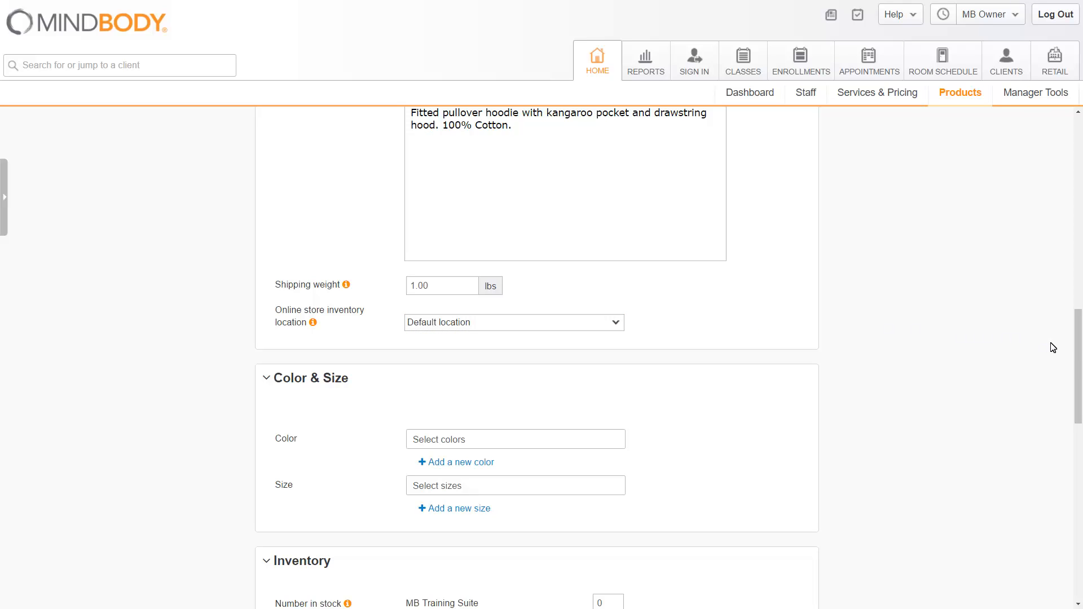
- Select Red as the product's color
left_click_drag(1078, 365, 1079, 411)
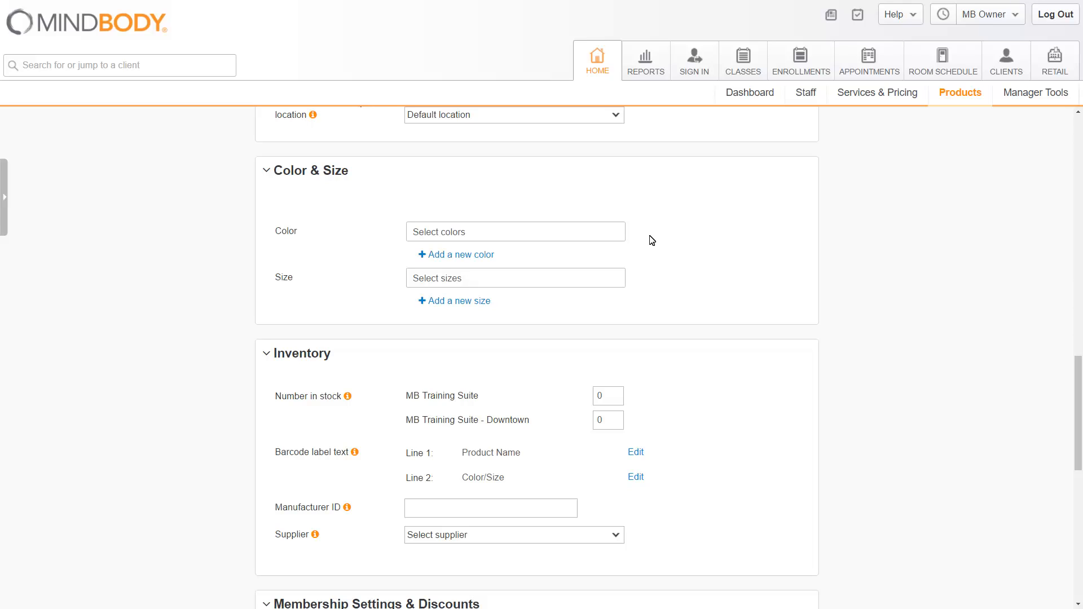
left_click(602, 234)
scroll(556, 345, "down", 2)
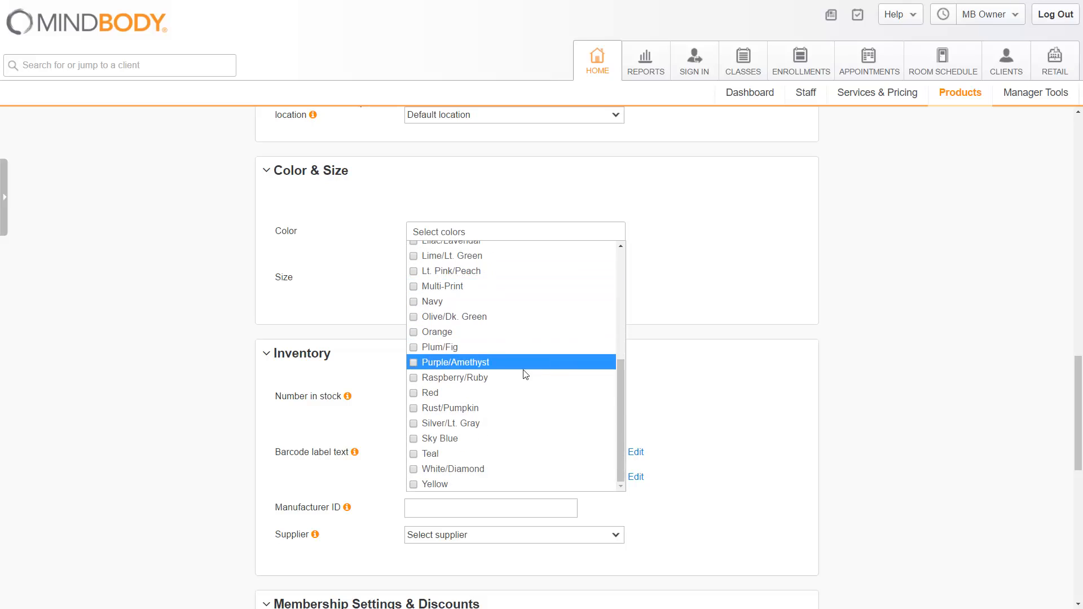
left_click(524, 396)
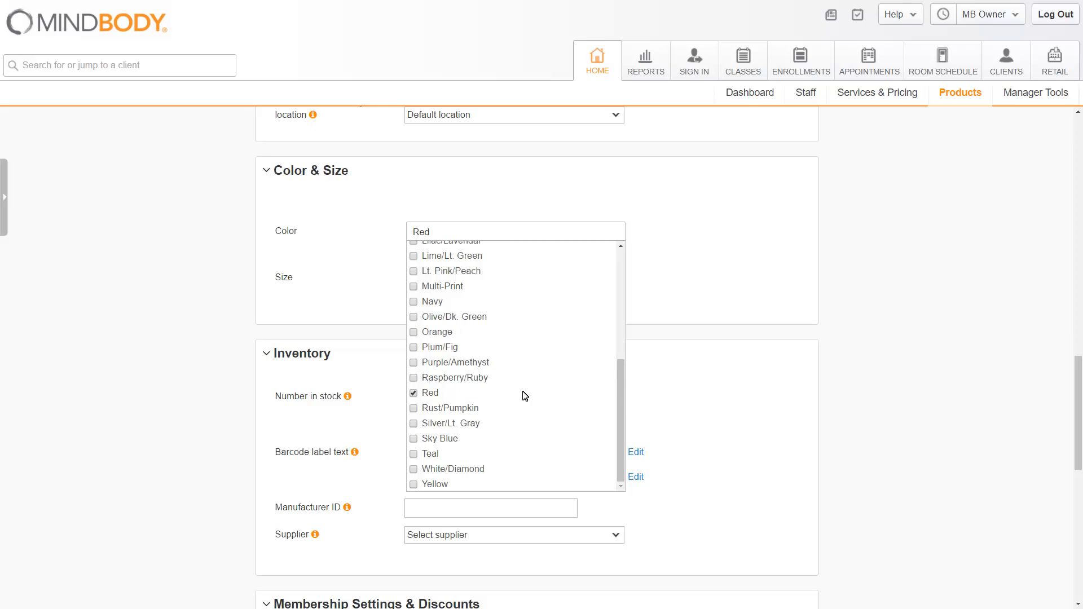
left_click(730, 306)
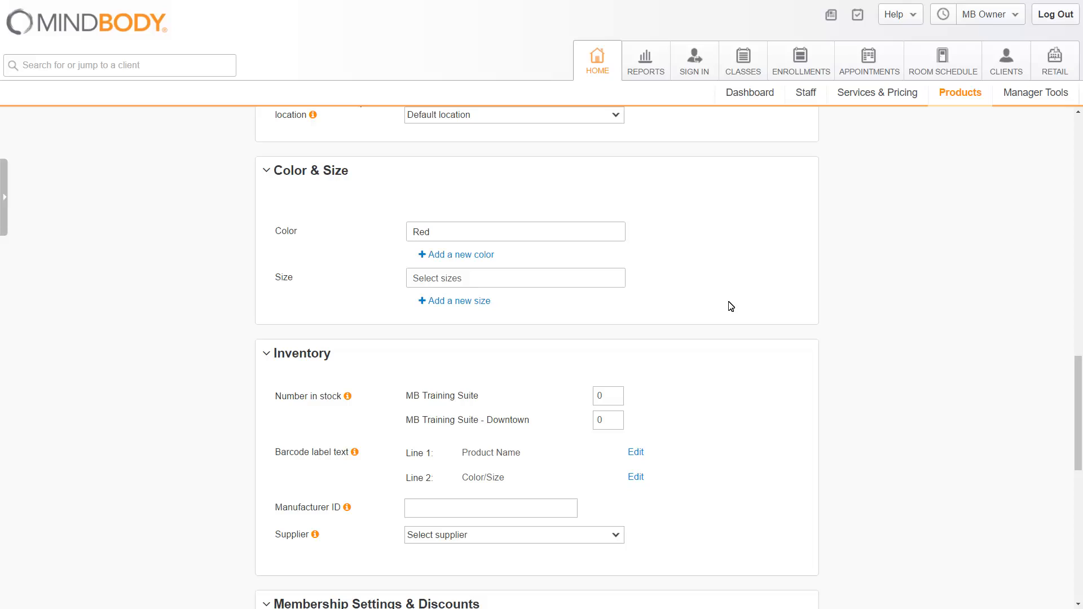
- Select Large, Medium and Small as the product's sizes
left_click(587, 281)
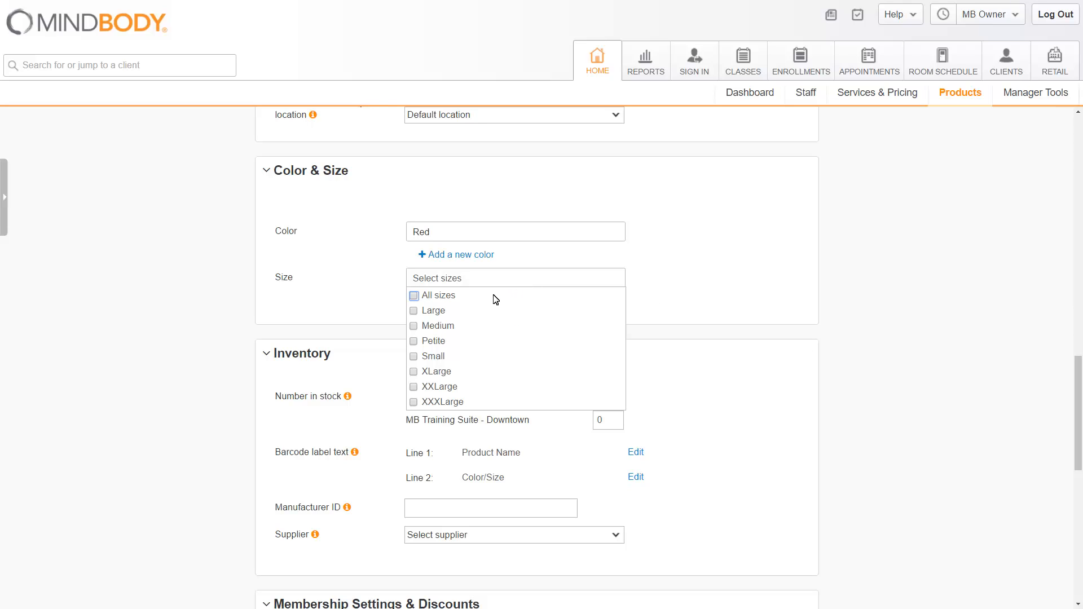
left_click(488, 312)
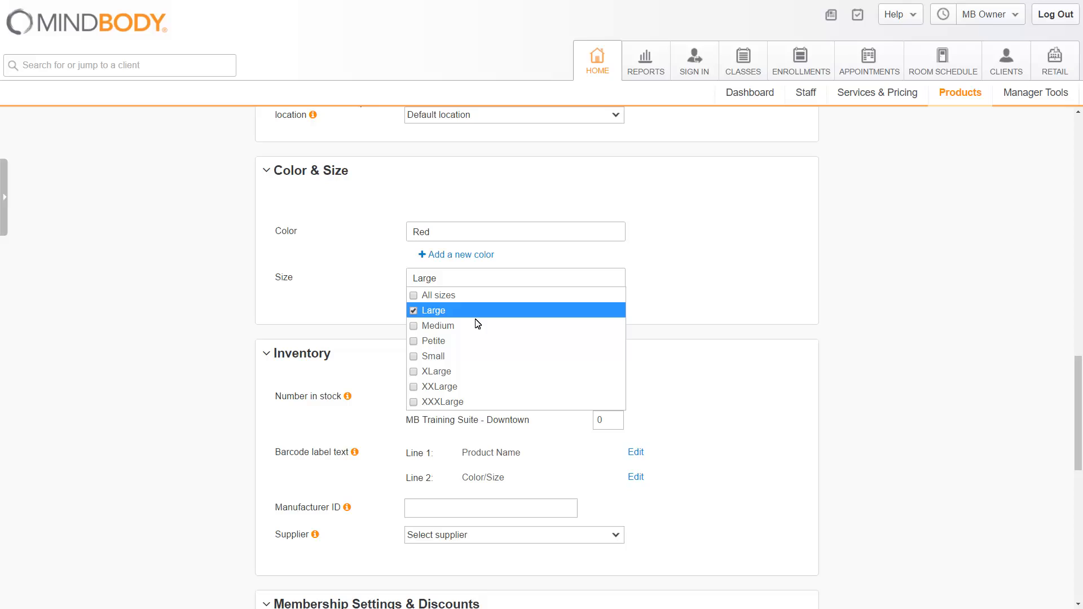
left_click(476, 332)
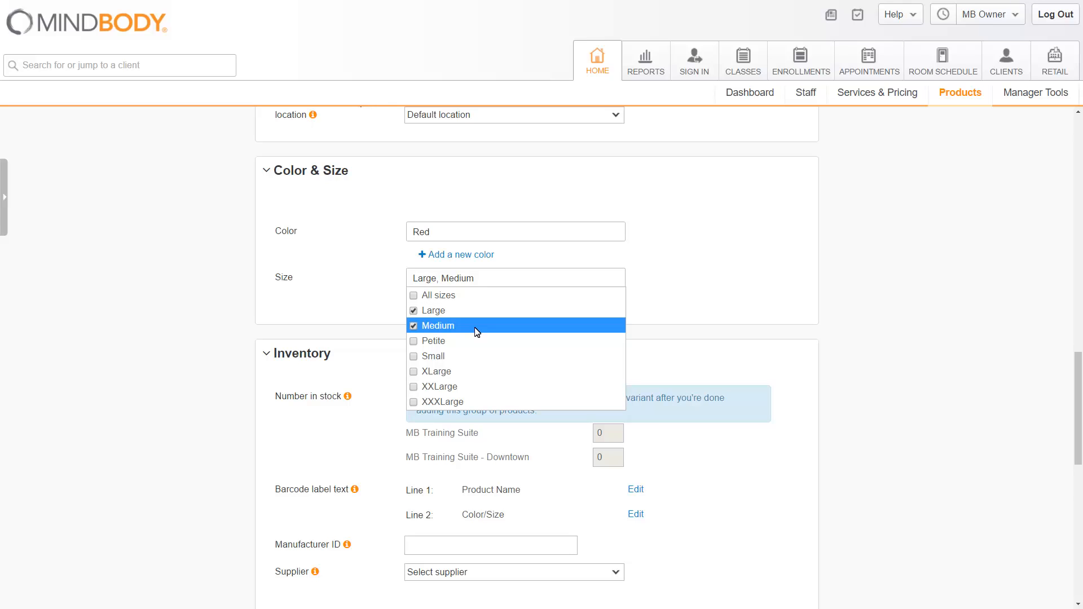
left_click(472, 361)
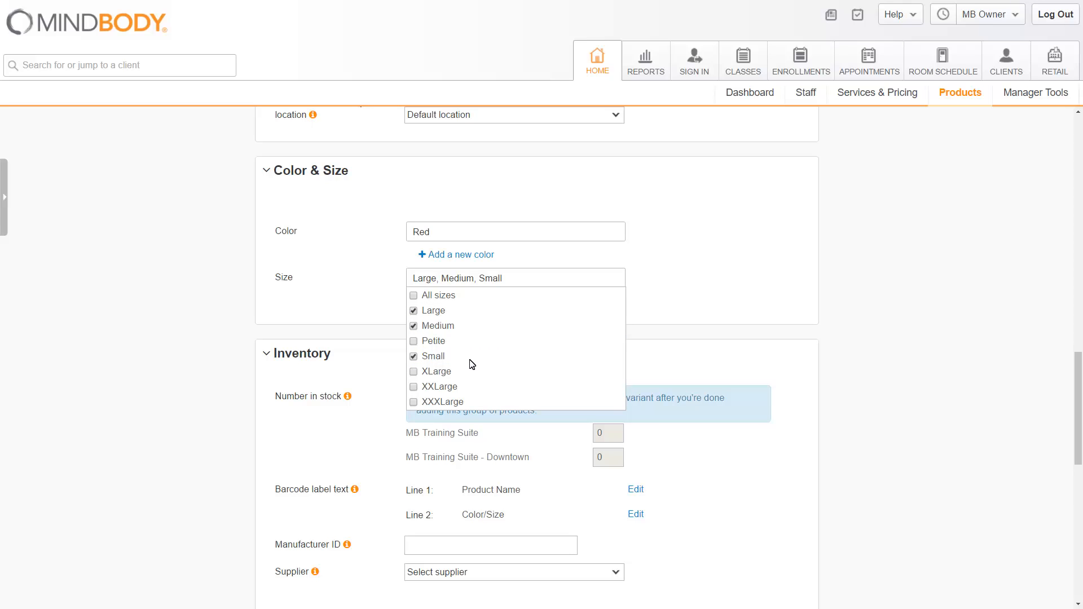
left_click(722, 298)
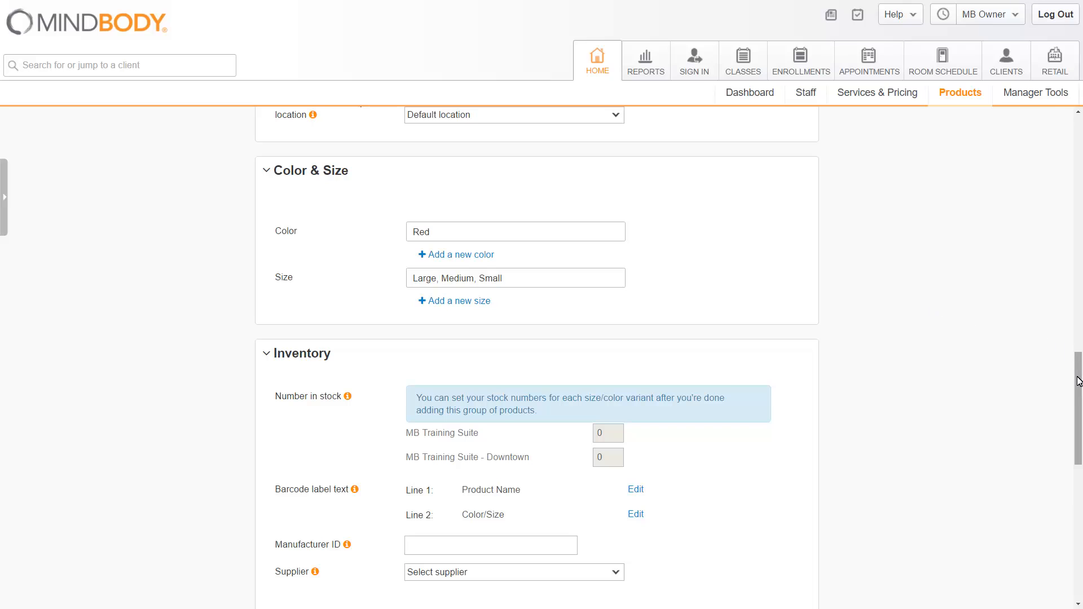
- Choose AltheticWear as the product's supplier in the inventory settings
left_click_drag(1078, 377, 1077, 401)
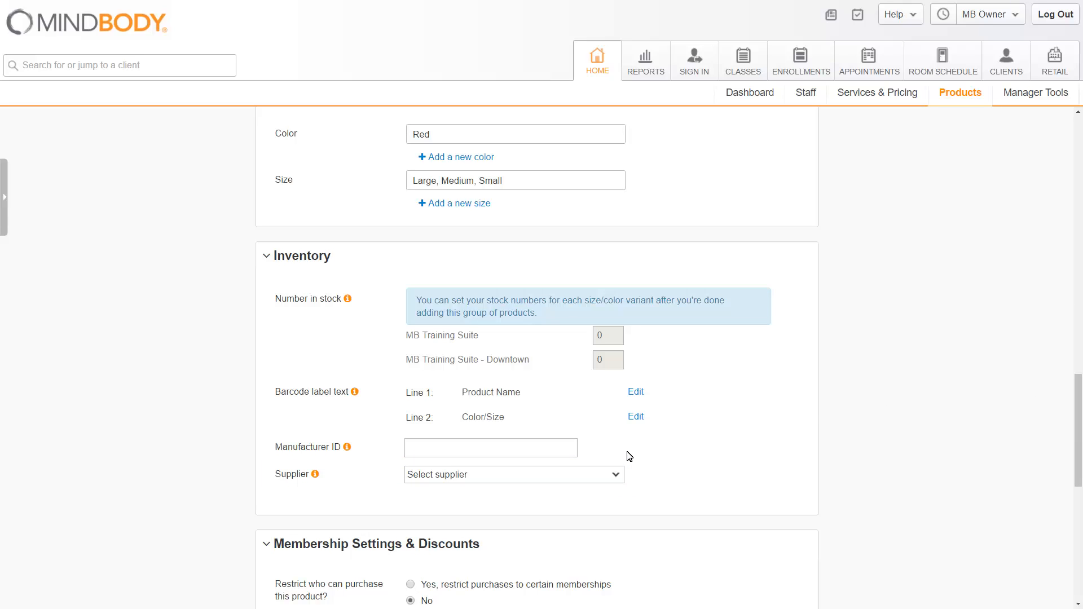
left_click(617, 477)
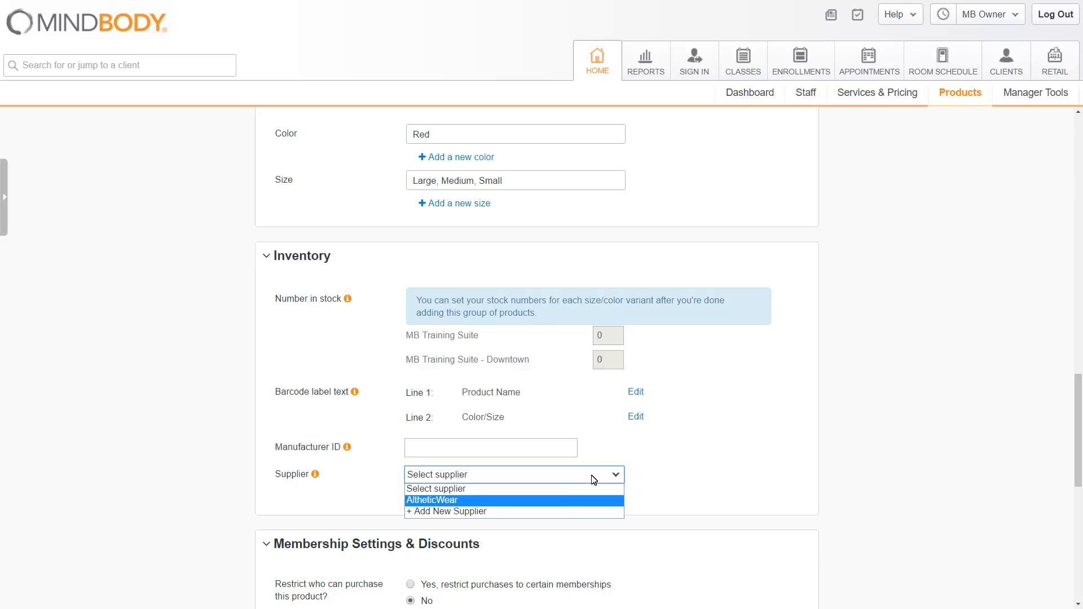
left_click(565, 501)
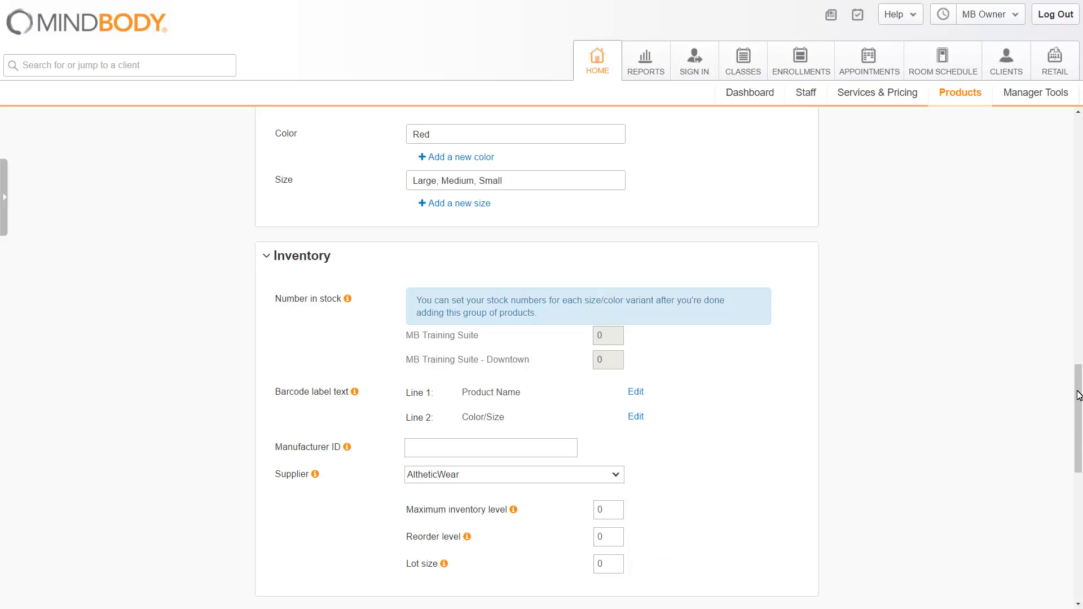
- Set the product's maximum inventory level to 40, the reorder level to 5 and the lot size to 5
left_click_drag(1078, 395, 1077, 419)
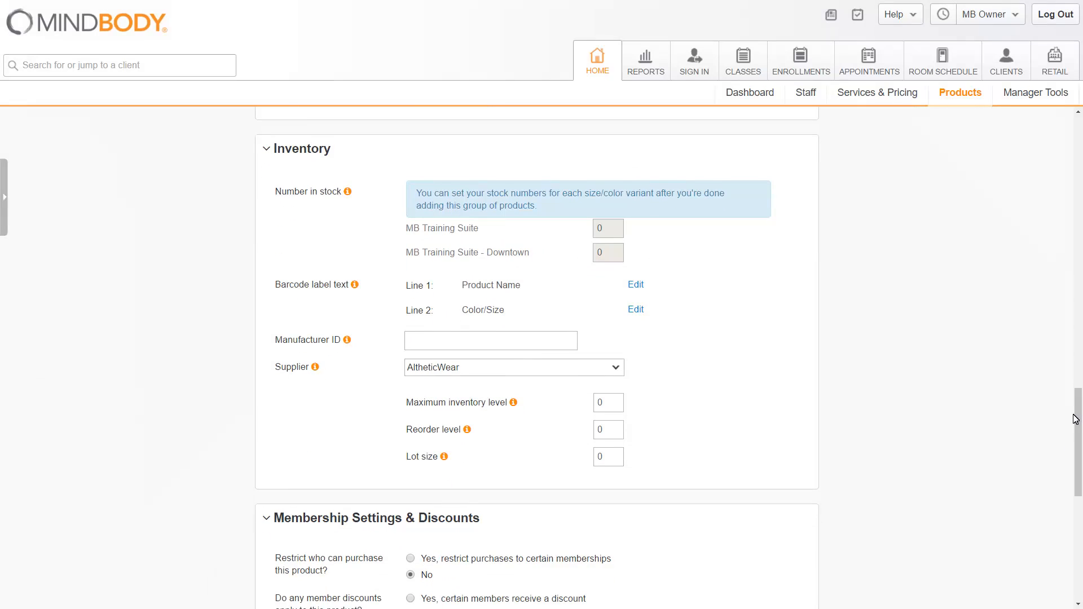
left_click(608, 405)
type("40")
left_click(616, 432)
type("5")
left_click(619, 456)
type("5")
left_click(694, 437)
left_click_drag(1077, 415, 1078, 484)
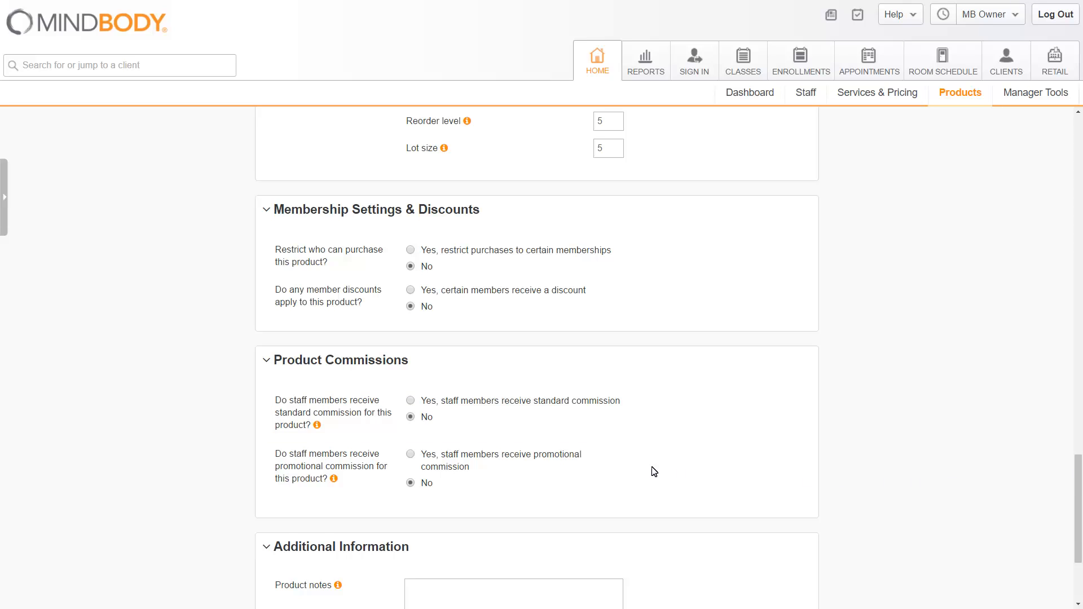
left_click(412, 401)
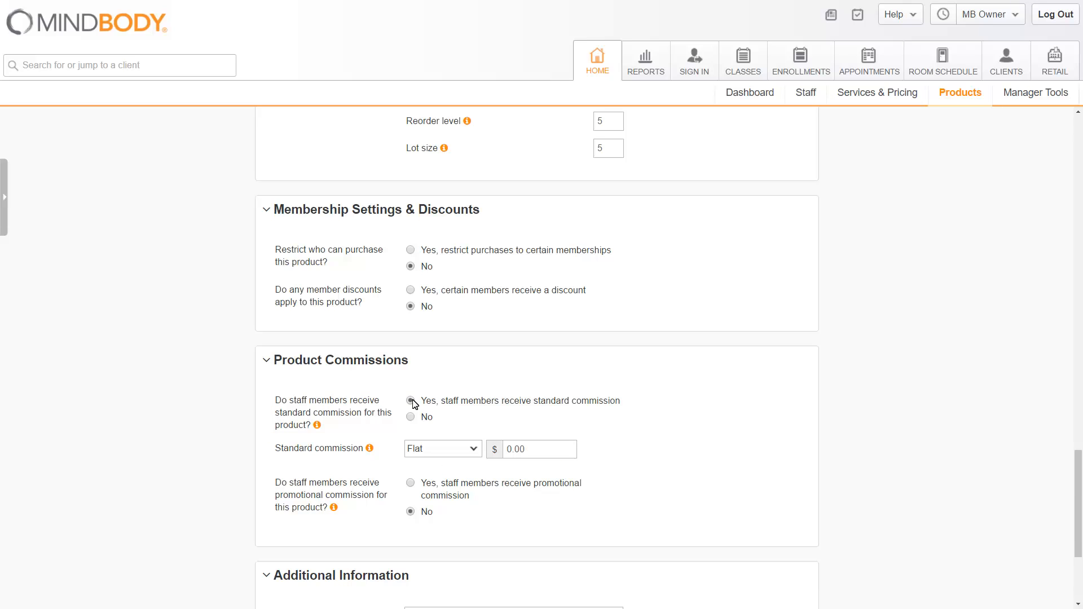
left_click(475, 451)
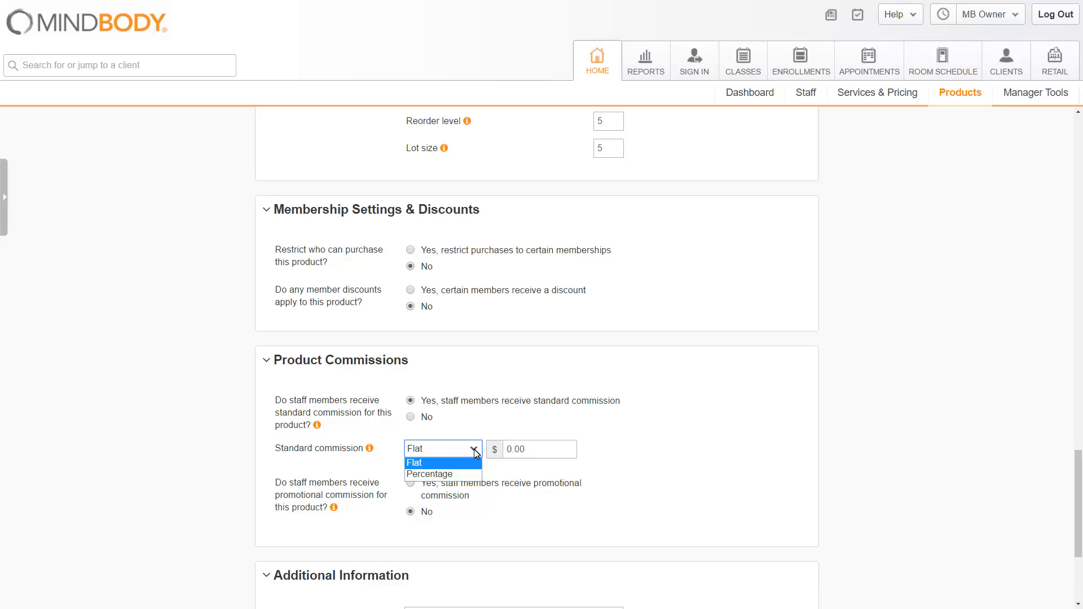
left_click(454, 472)
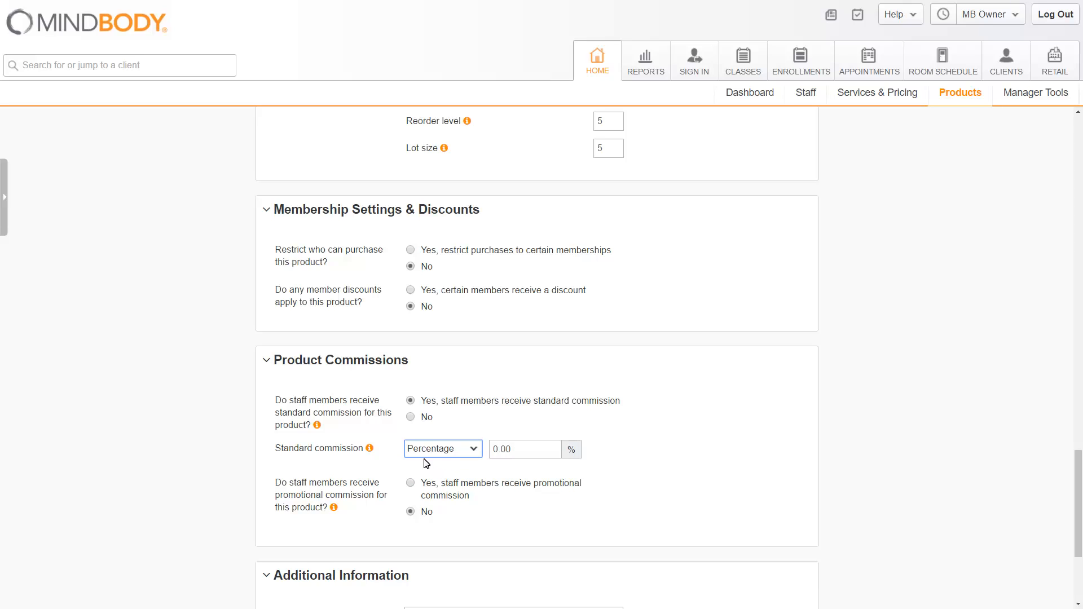
left_click(410, 417)
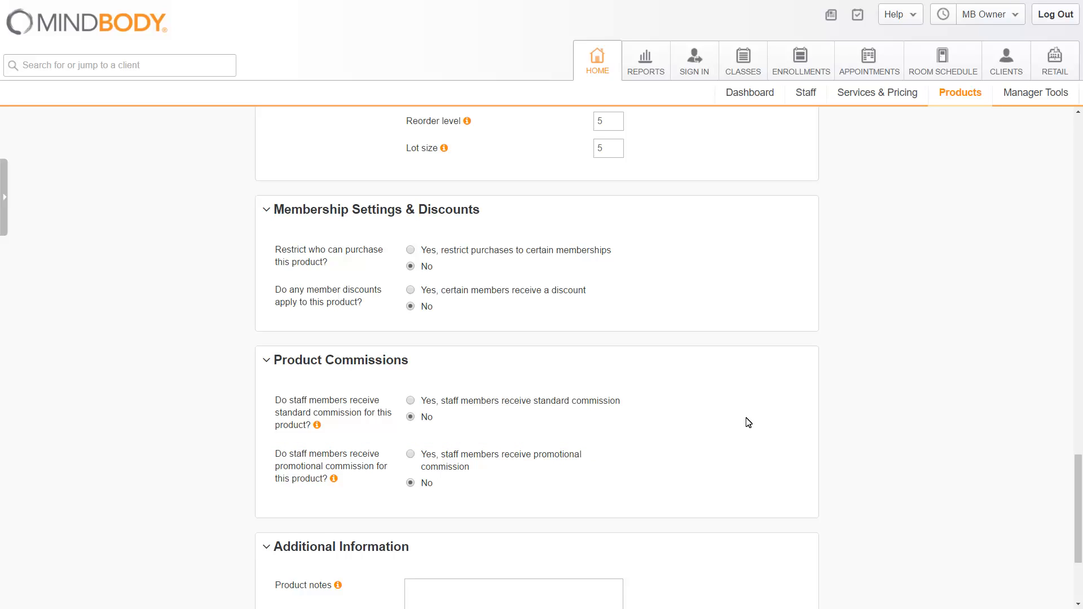
left_click_drag(1078, 471, 1078, 504)
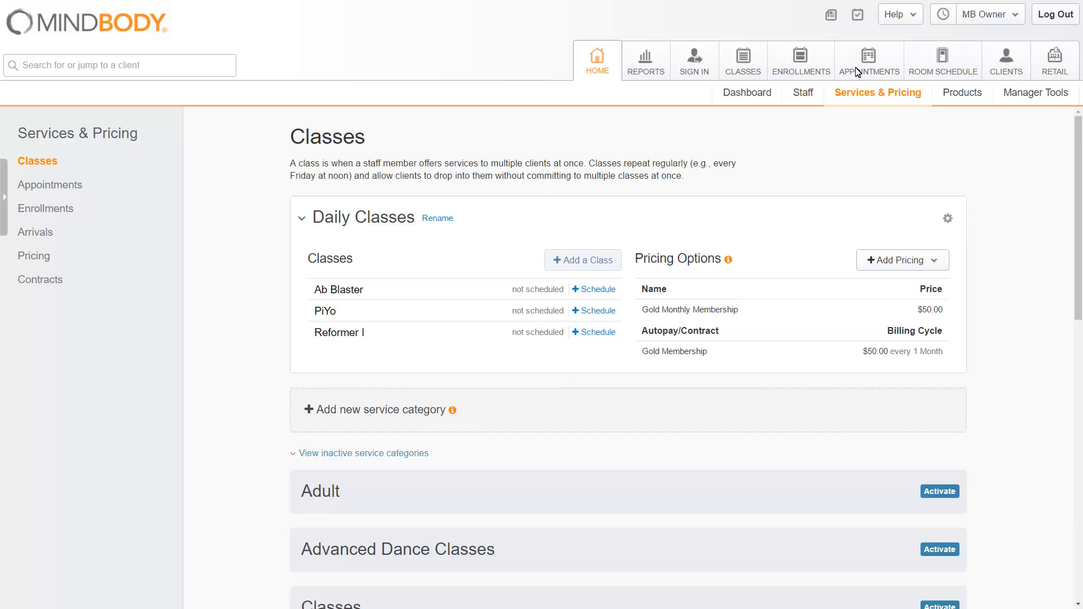
- Search the managed products by supplier AltheticWear and open the red, medium Pullover Hoodie variant for editing
left_click(965, 100)
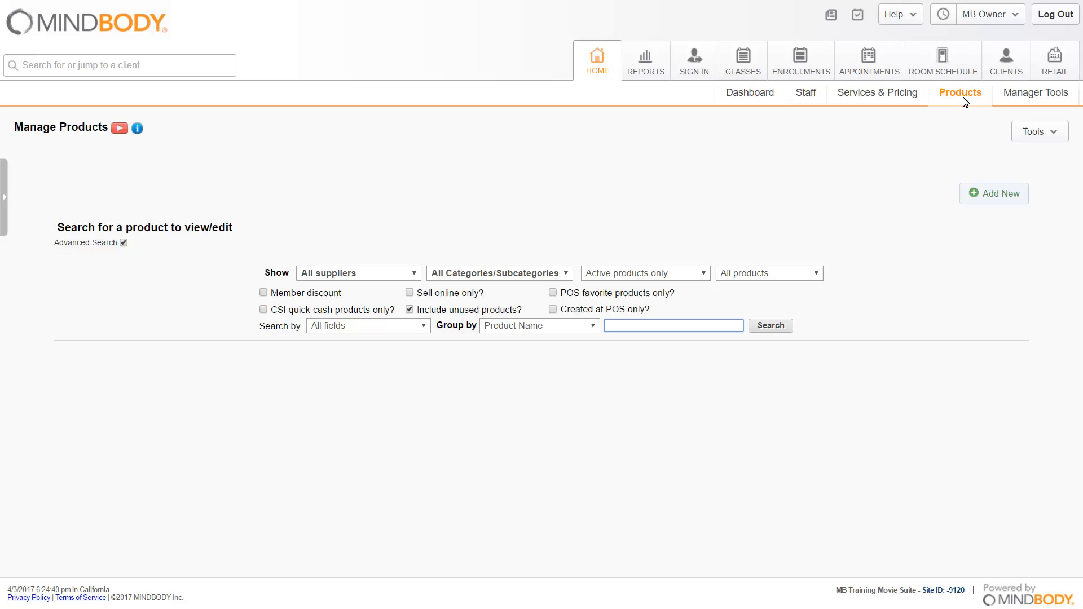
left_click(359, 277)
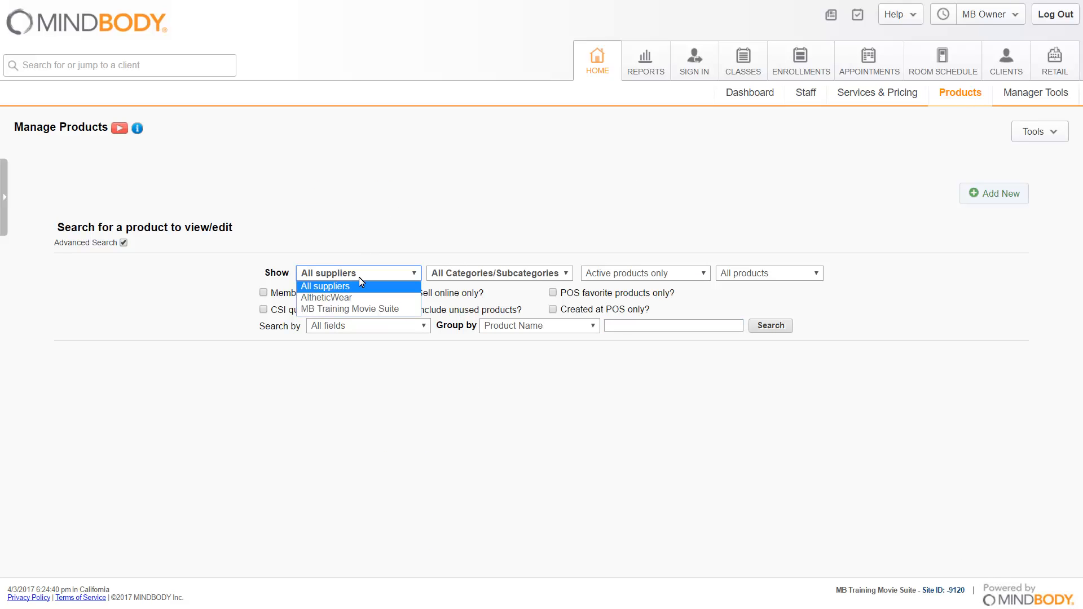
left_click(353, 297)
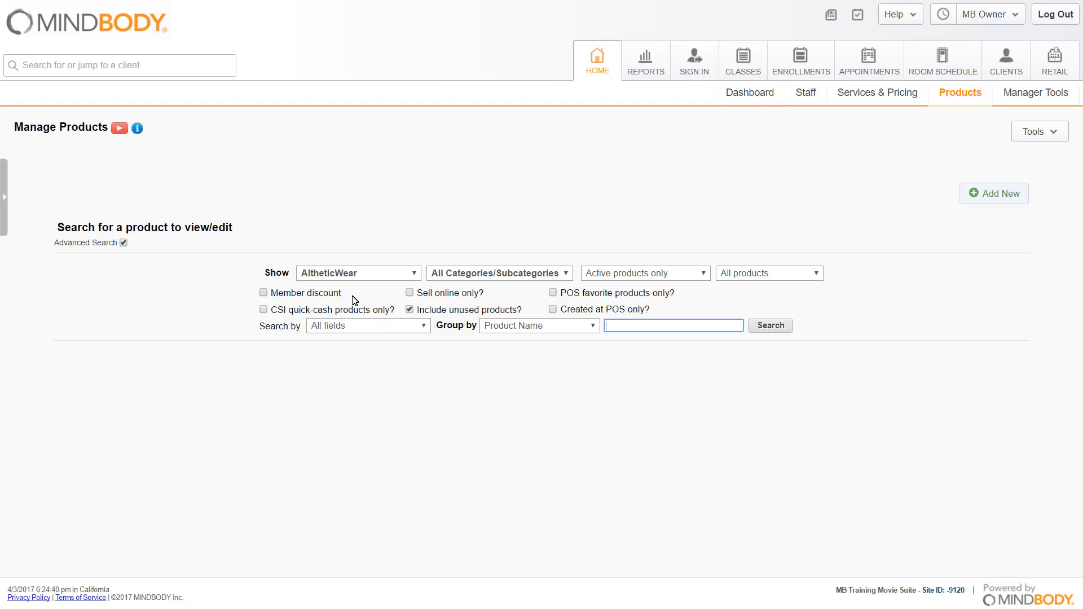
left_click(779, 328)
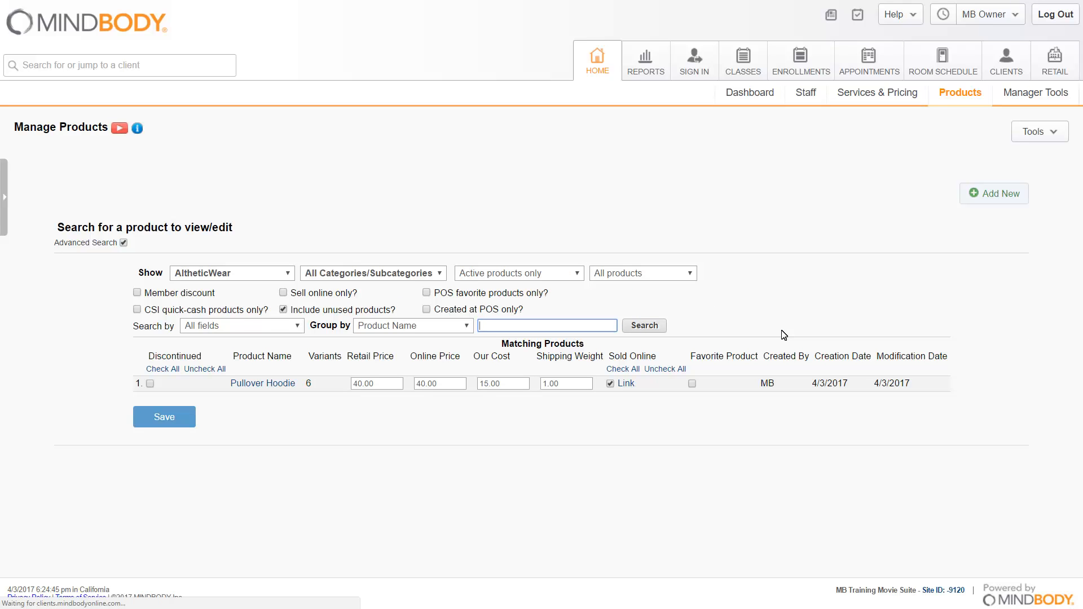
left_click(259, 384)
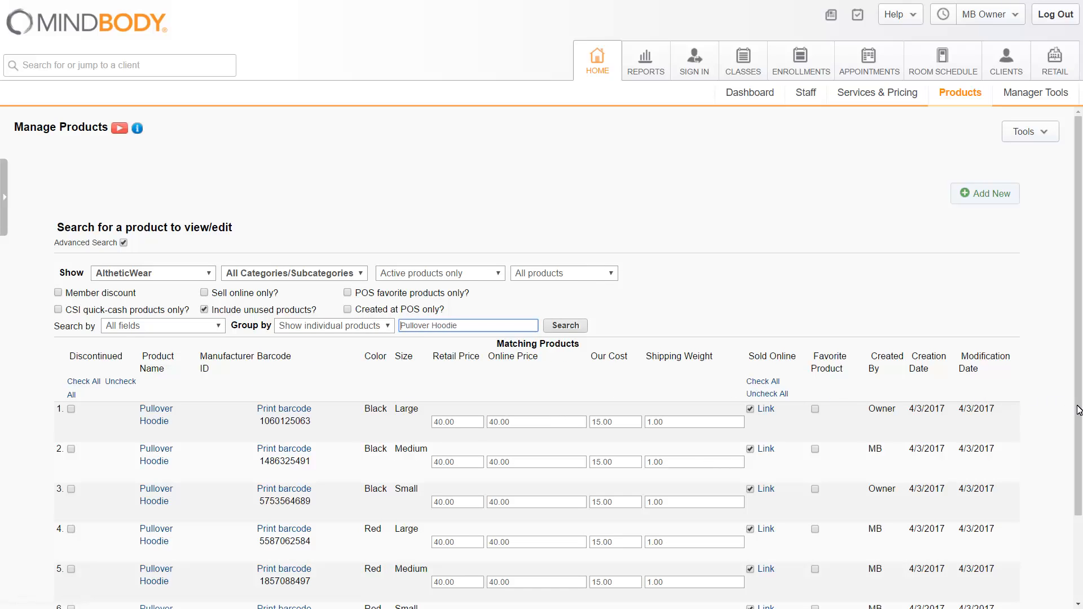
left_click_drag(1078, 410, 1061, 489)
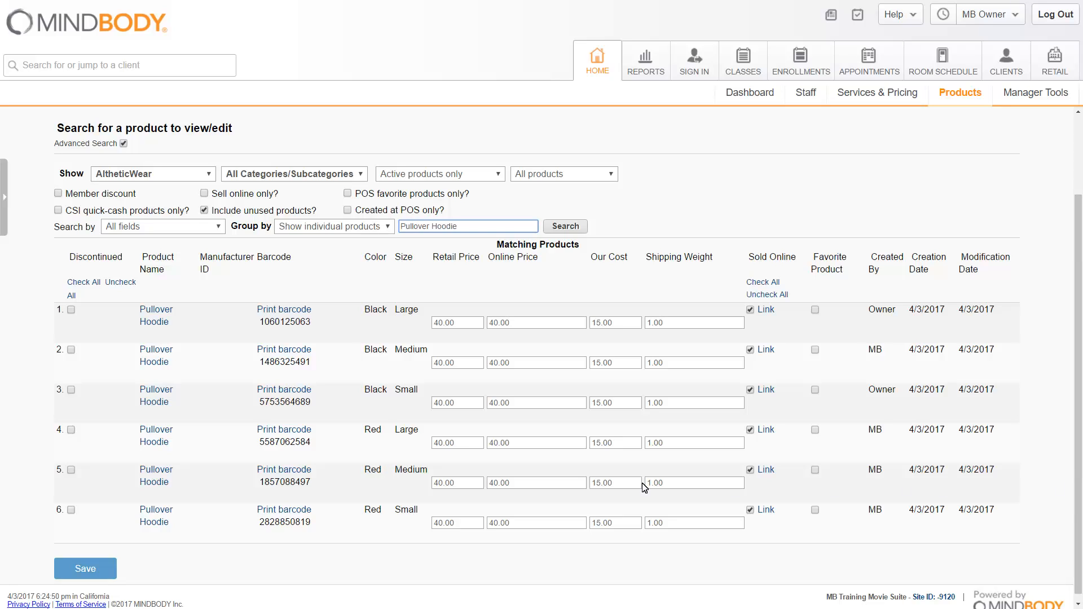
left_click(159, 478)
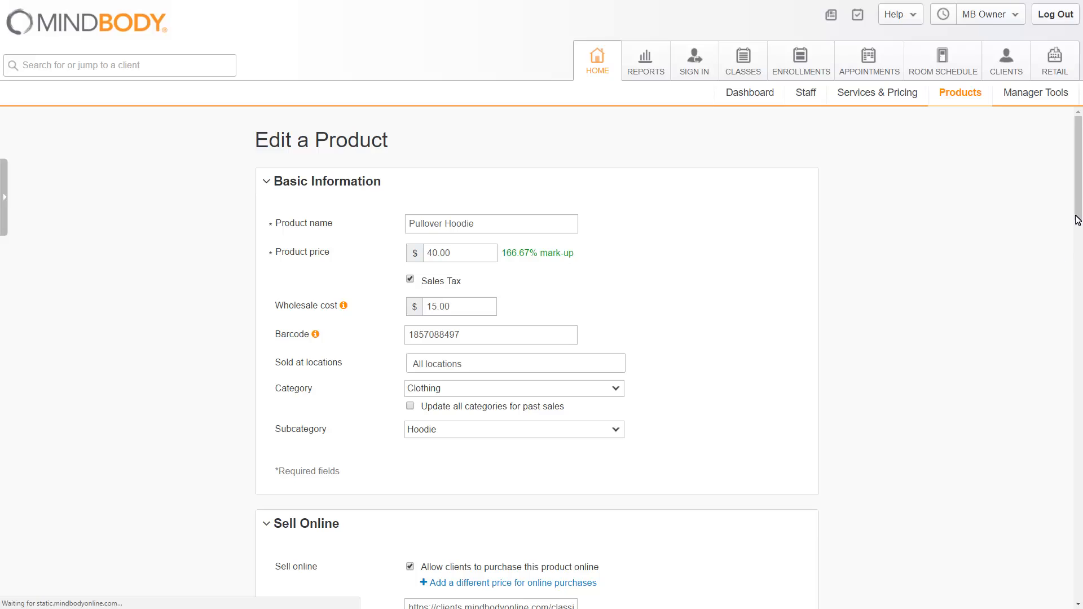
- Set the variant's number in stock to 30 for both MB Training Suite and MB Training Suite - Downtown
left_click_drag(1076, 218, 1047, 395)
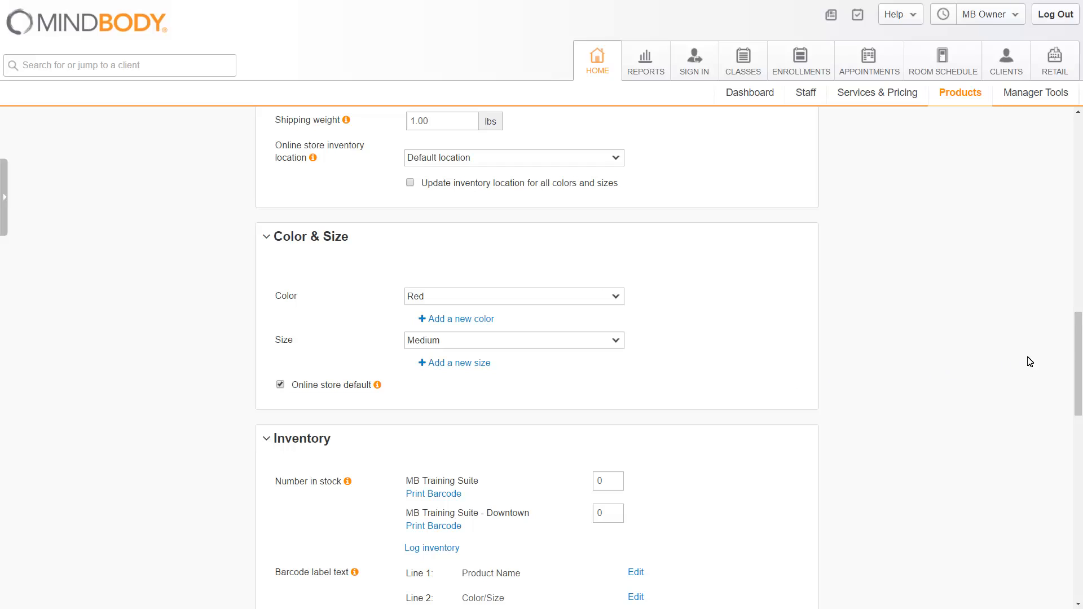
left_click_drag(1078, 340, 1070, 382)
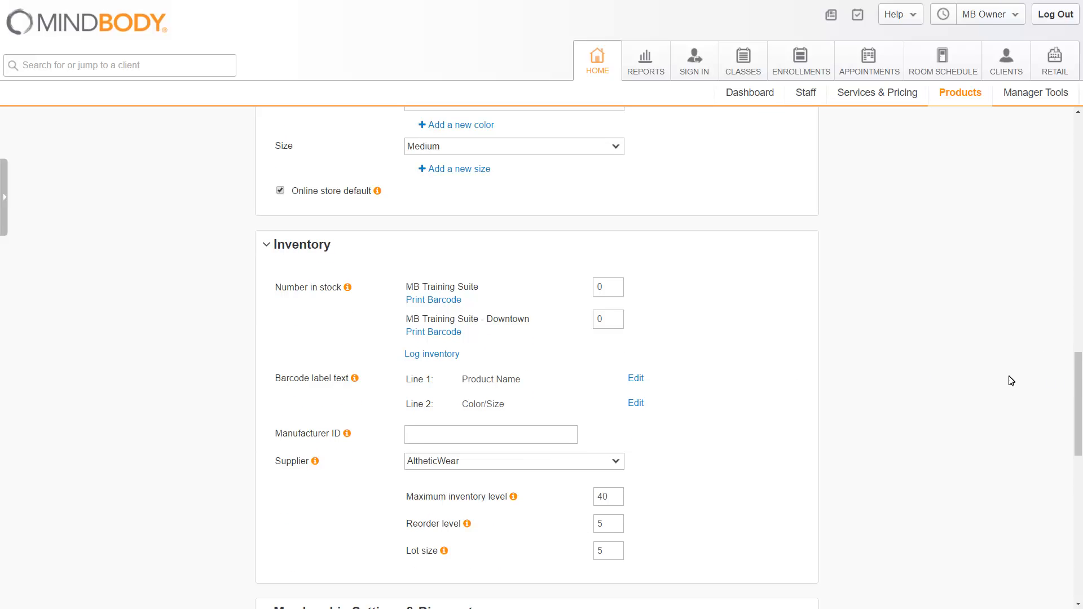
left_click(616, 292)
type("30")
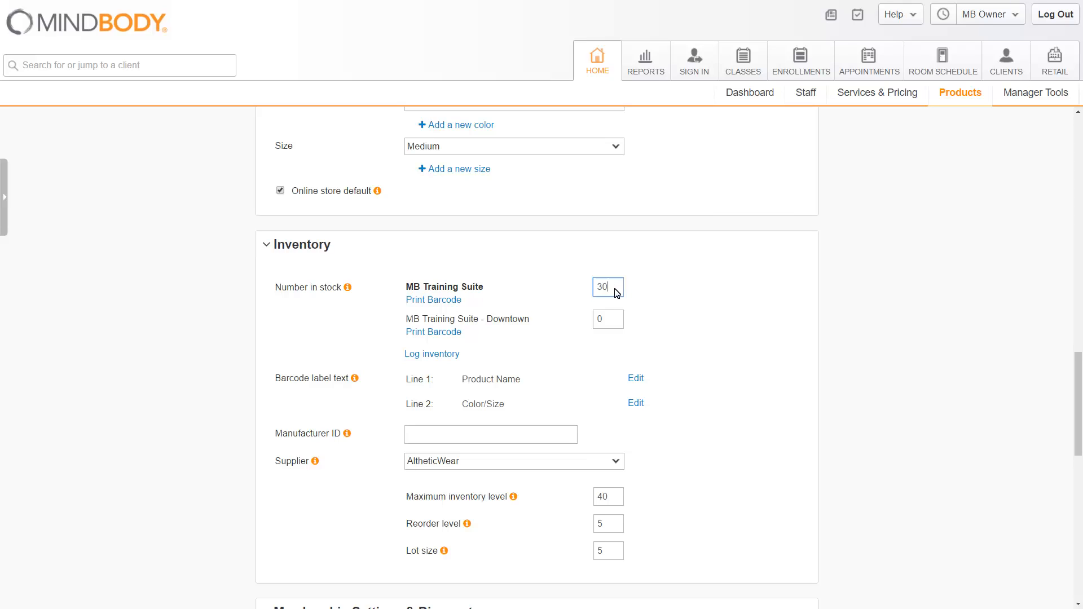
left_click(607, 320)
type("30")
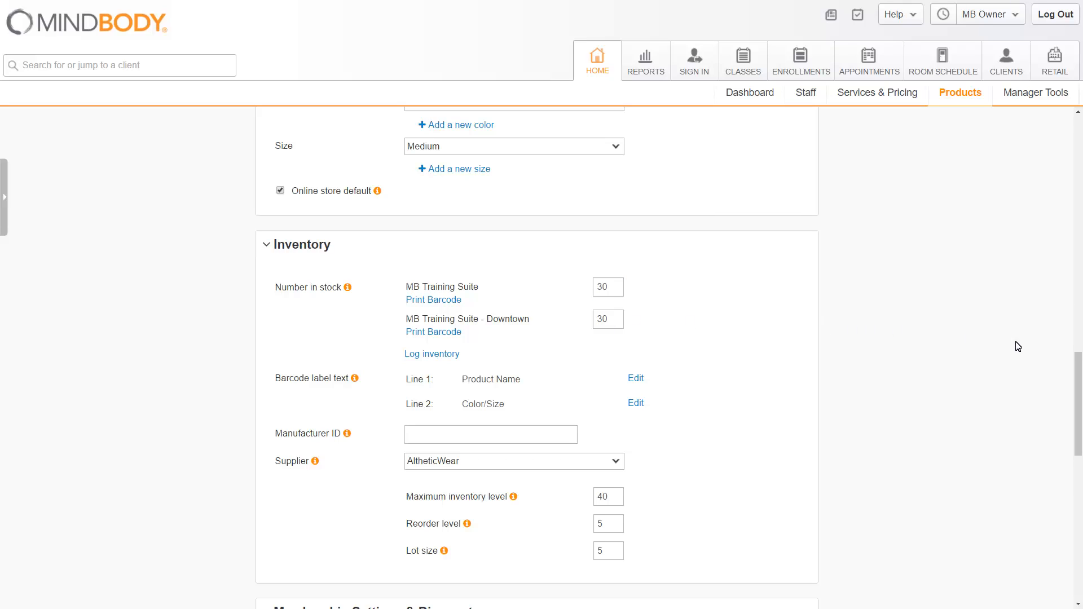
- Make the variant a point of sale favorite product and save the product
left_click_drag(1079, 381, 1070, 526)
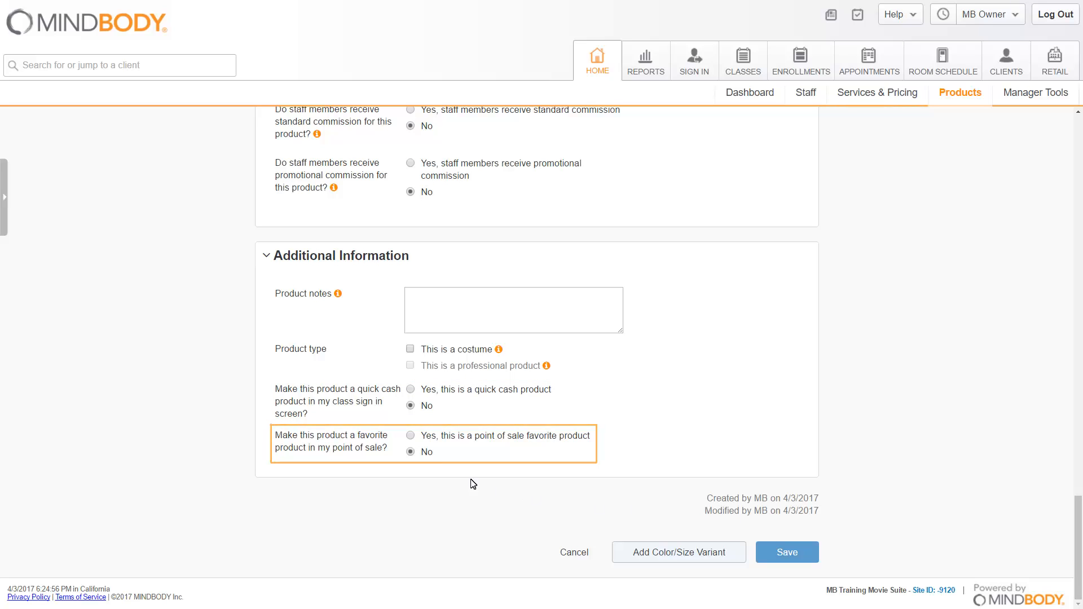
left_click(410, 436)
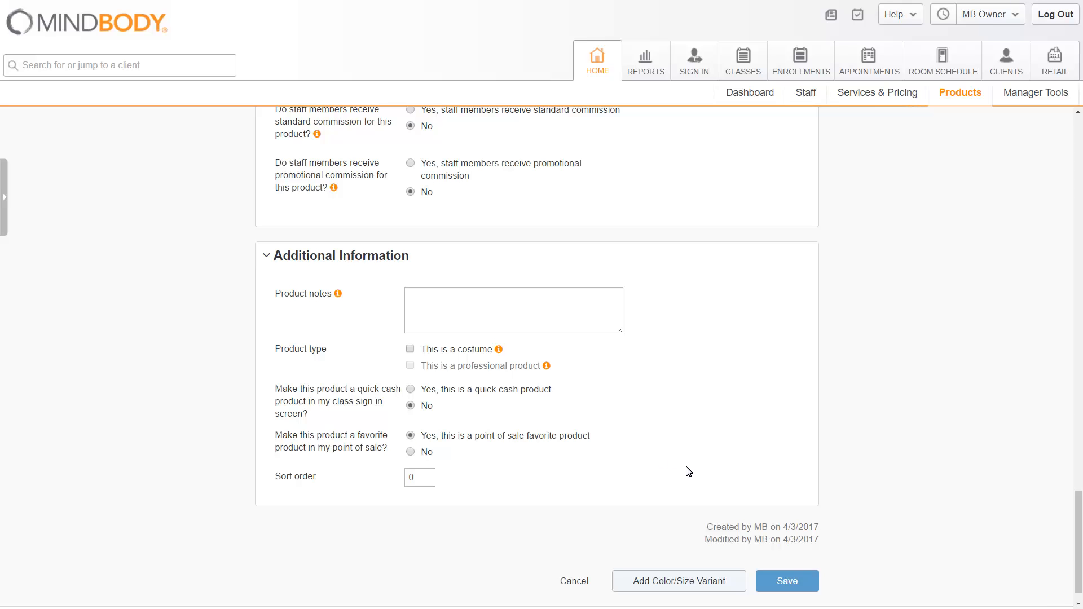
left_click(796, 581)
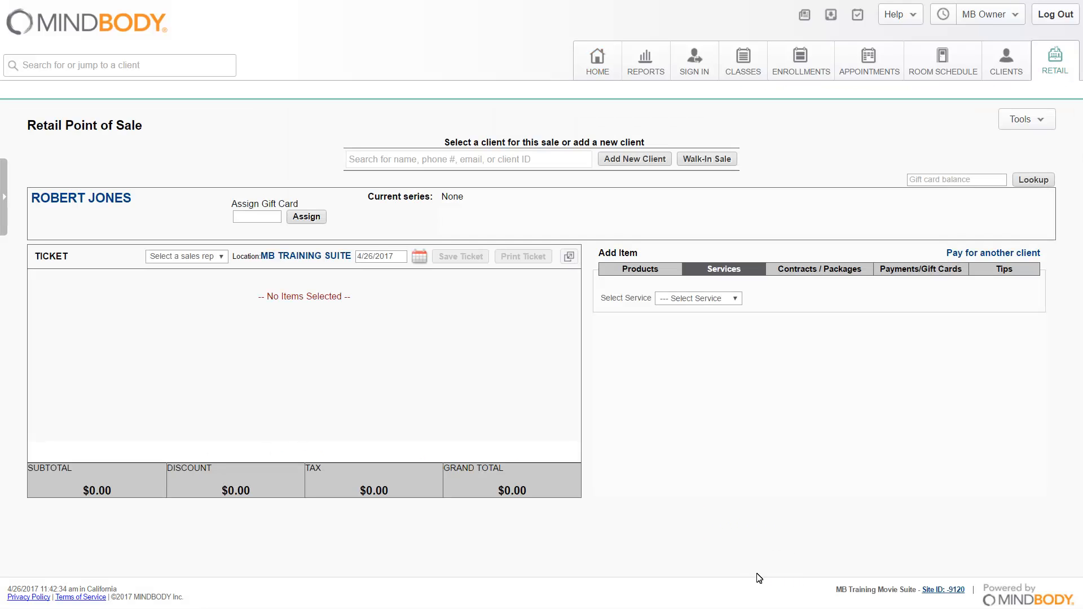
- Add the Pullover Hoodie from the favorite products to the client's retail sale ticket
left_click(641, 271)
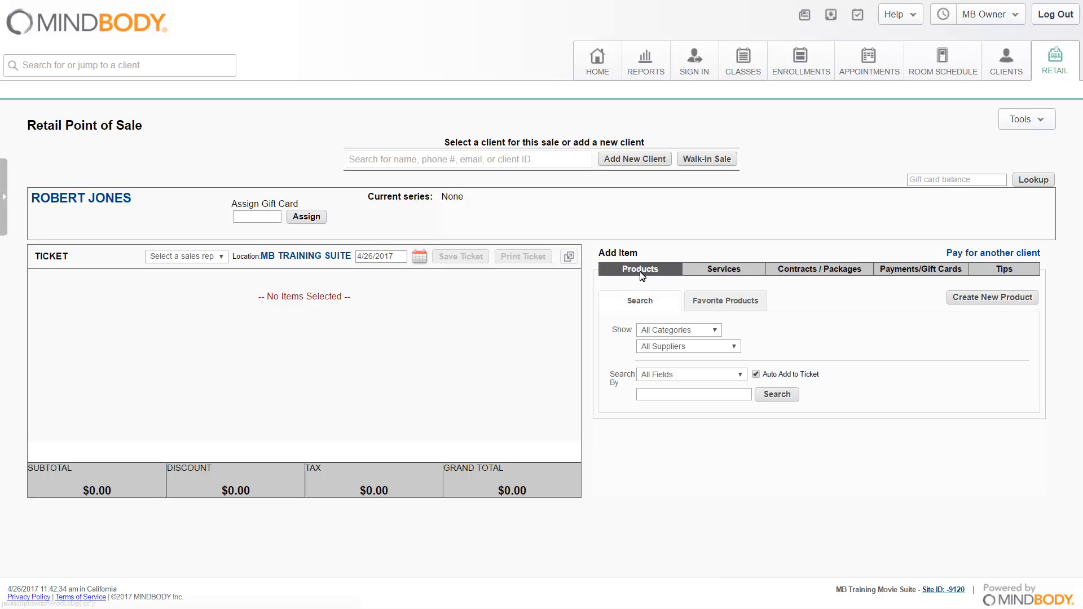
left_click(742, 301)
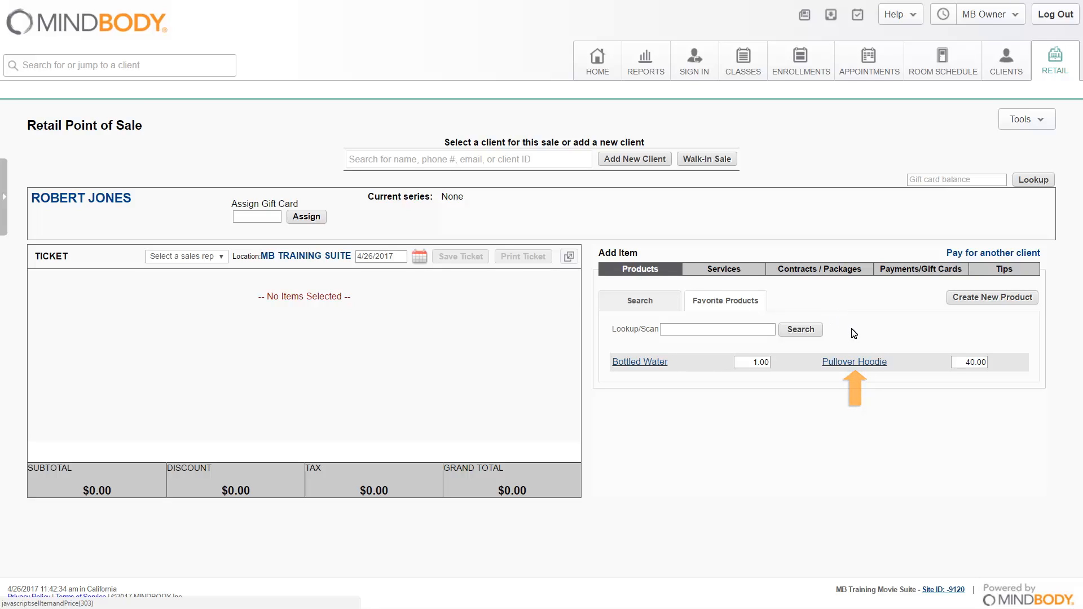
left_click(863, 362)
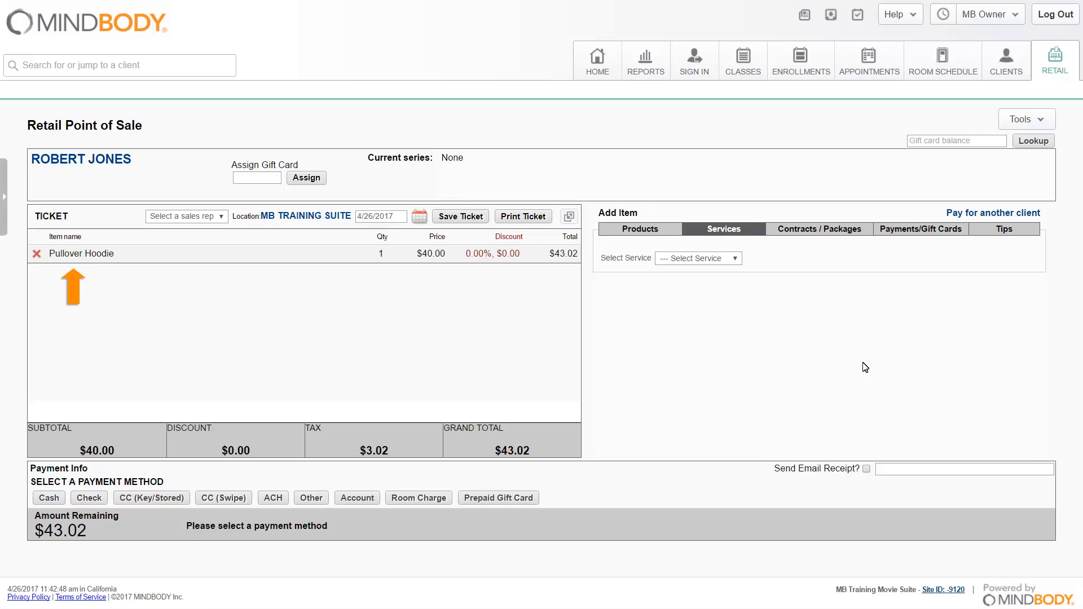